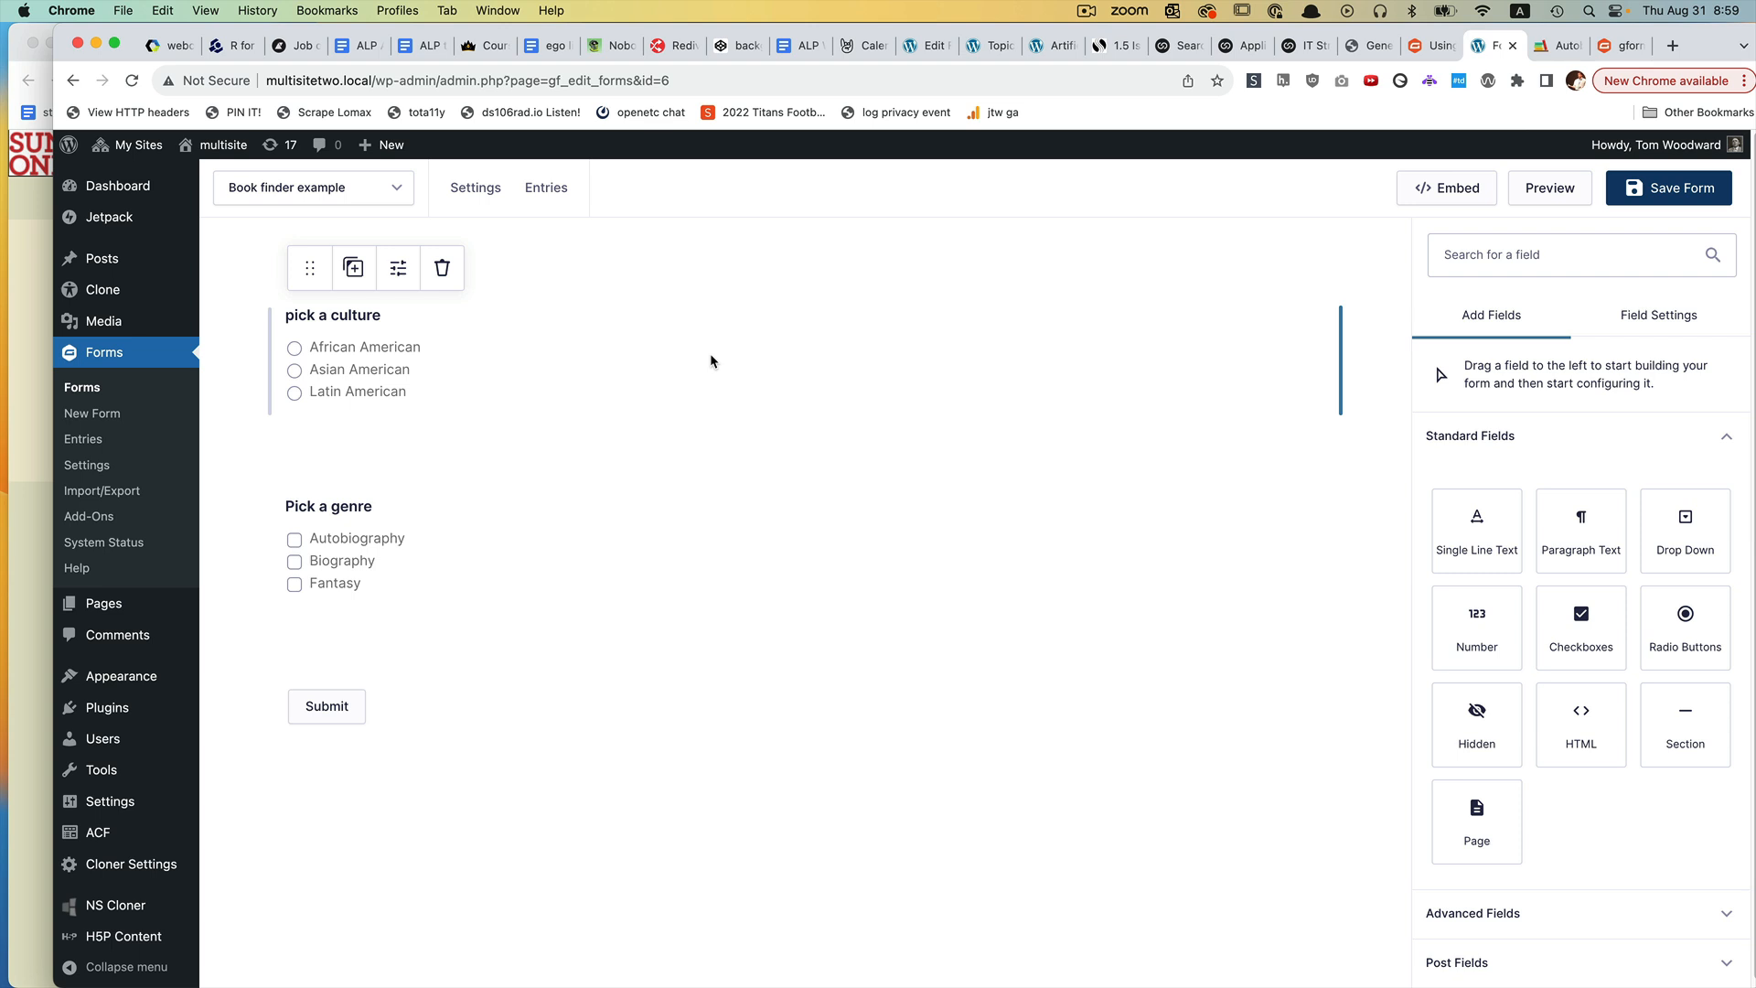
Switch to the BOOK.tique window and resubmit its advanced search for Asian American culture with the Autobiography and Biography genres
{"action": "left_click", "coordinate": [657, 365]}
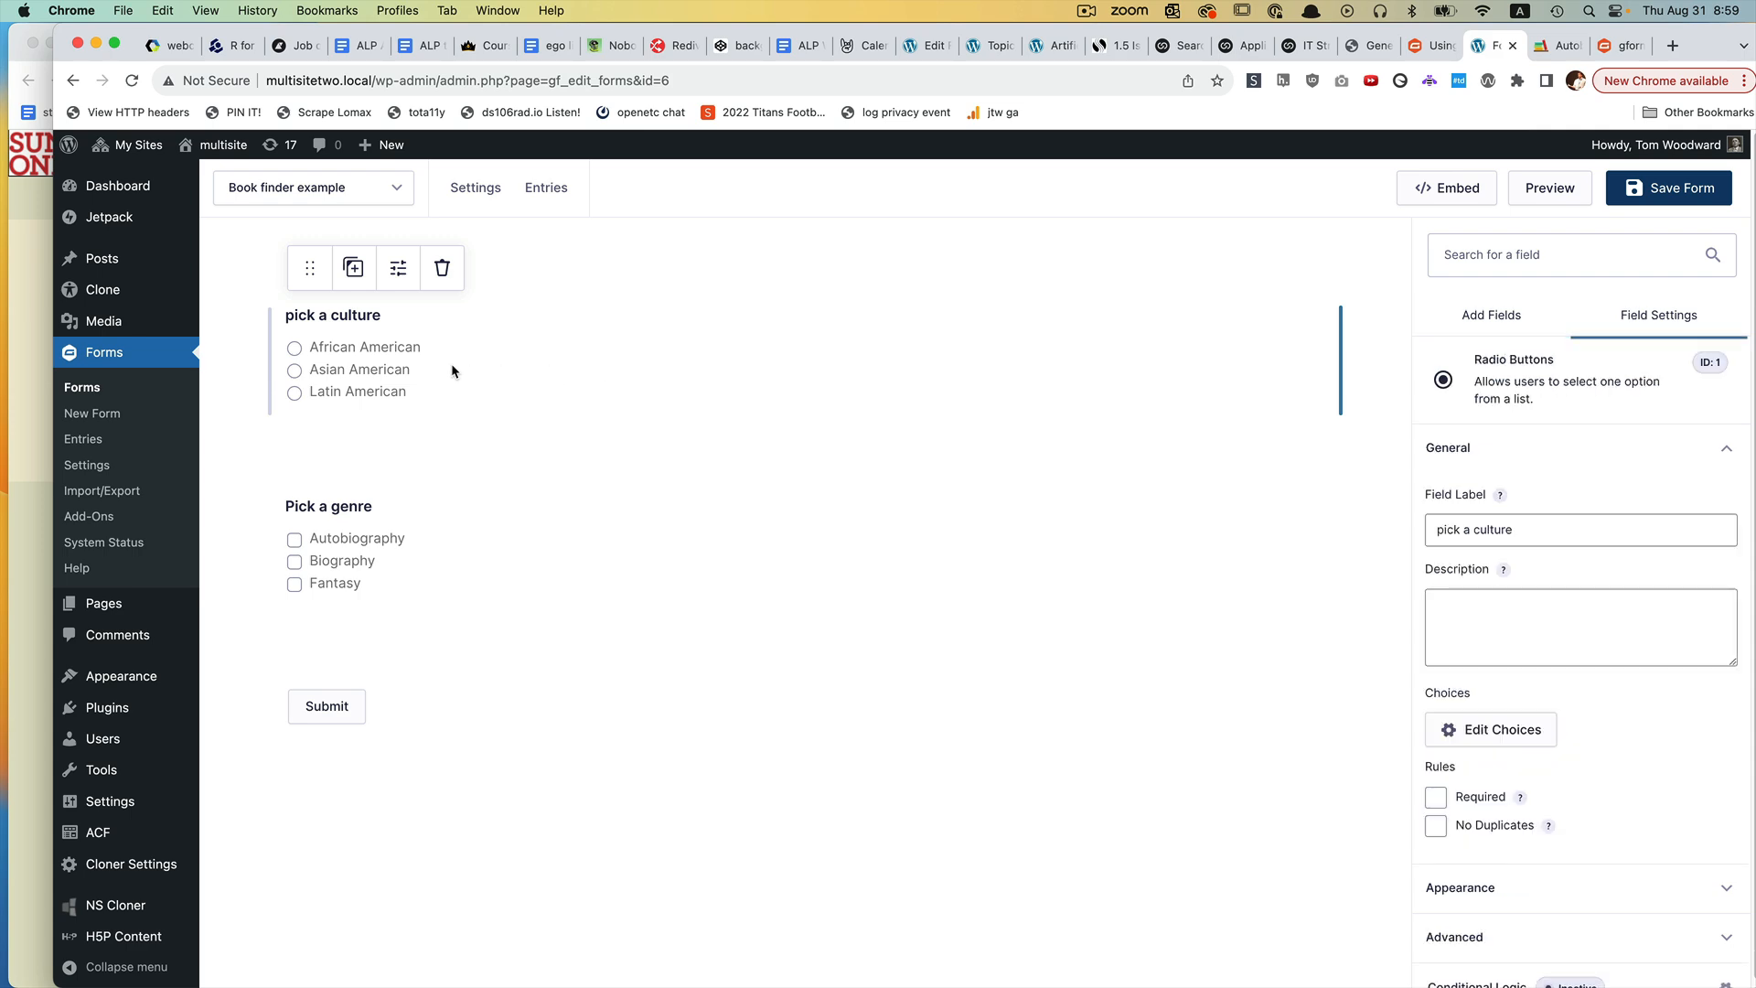
{"action": "left_click_drag", "start_coordinate": [1755, 57], "coordinate": [807, 57]}
{"action": "left_click", "coordinate": [73, 80]}
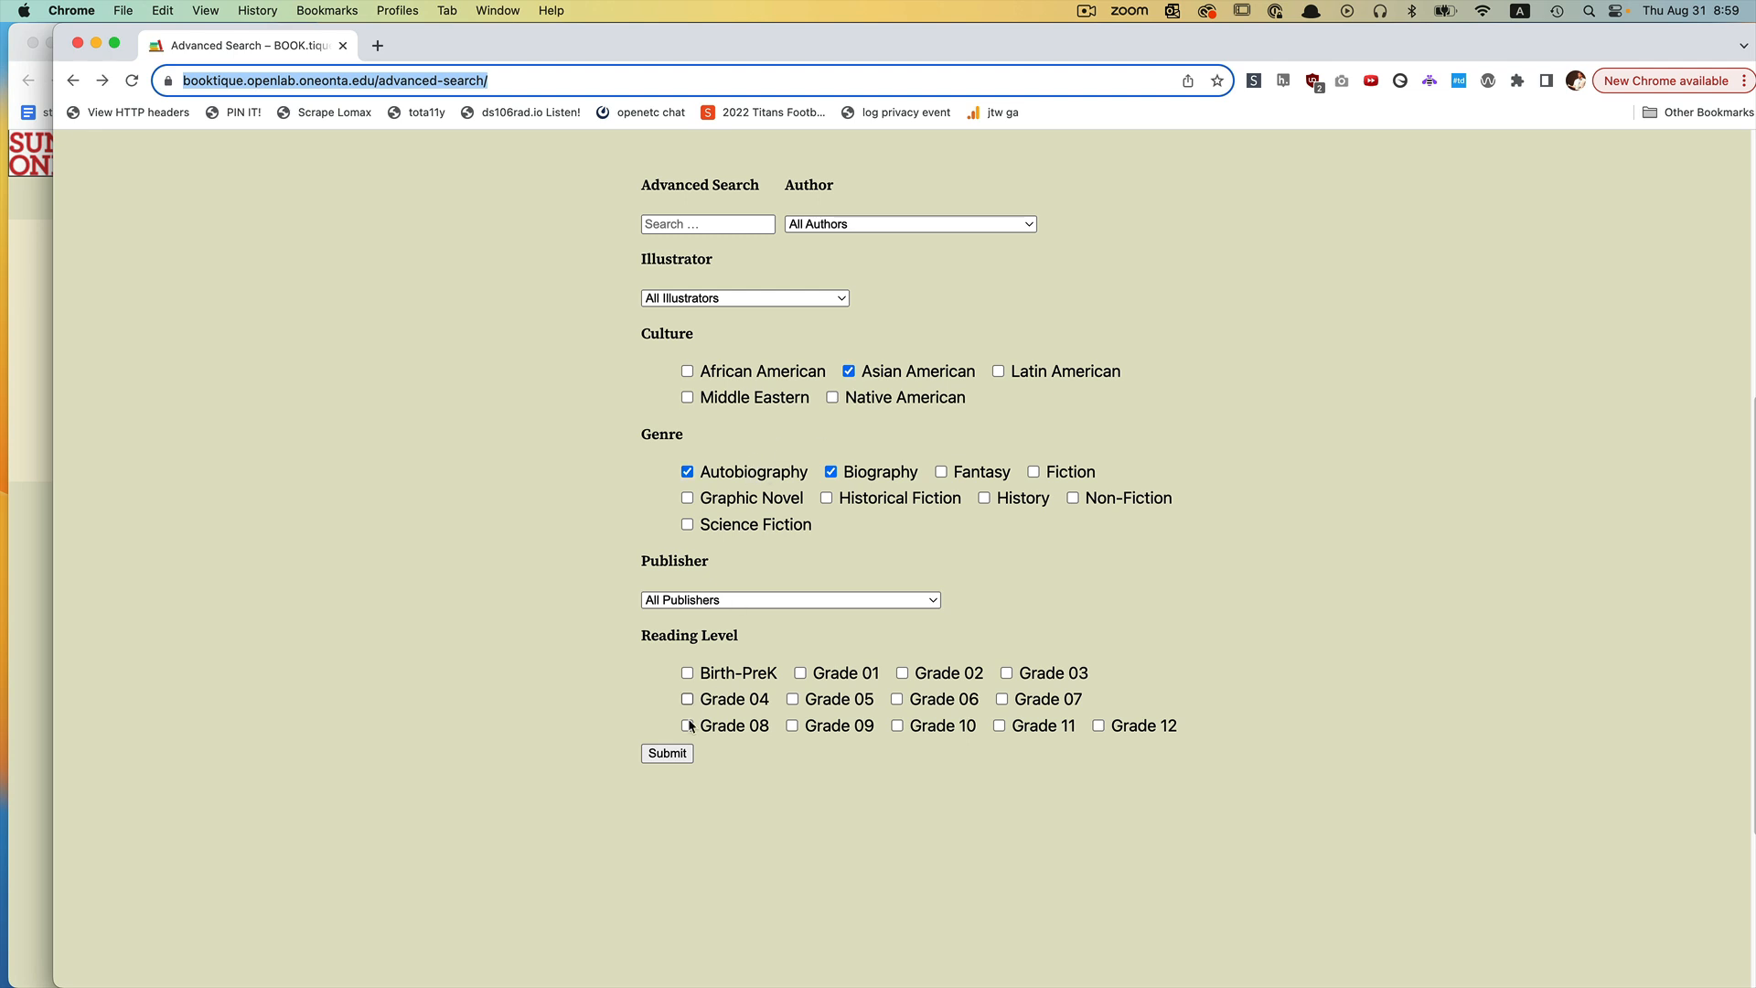
{"action": "left_click", "coordinate": [661, 759]}
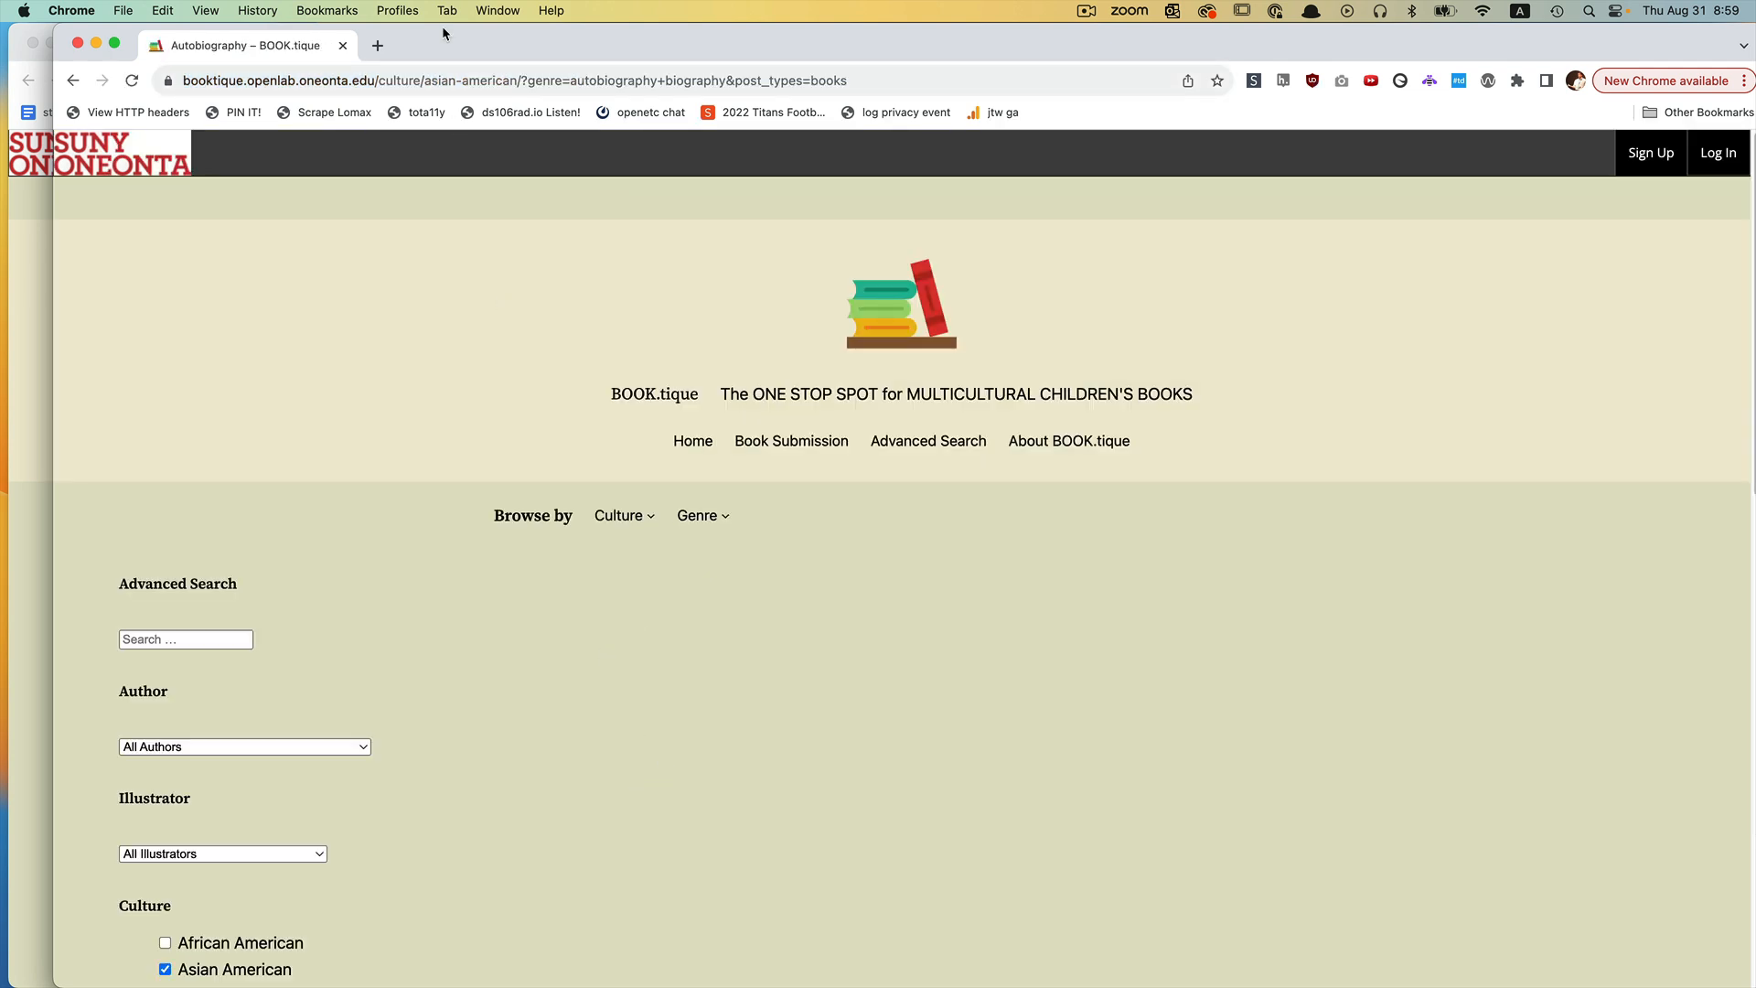
Examine the culture path and the genre and post_types parameters in the search results address
{"action": "left_click", "coordinate": [440, 79]}
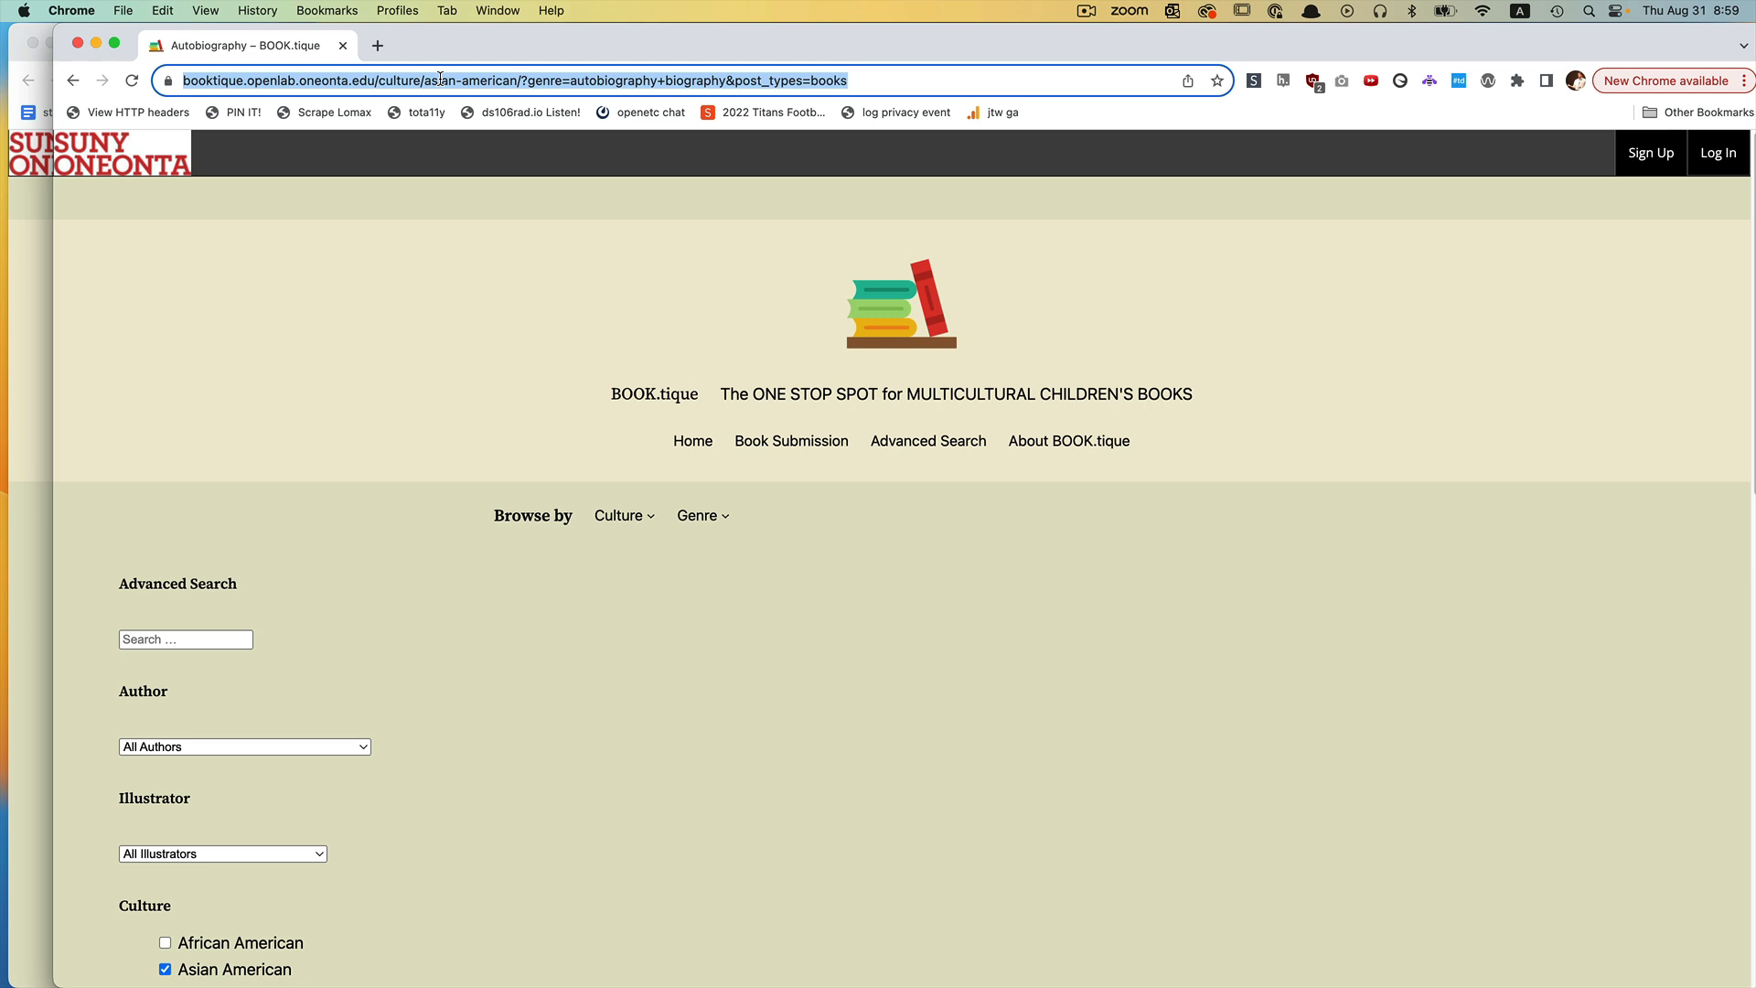
{"action": "left_click", "coordinate": [440, 79]}
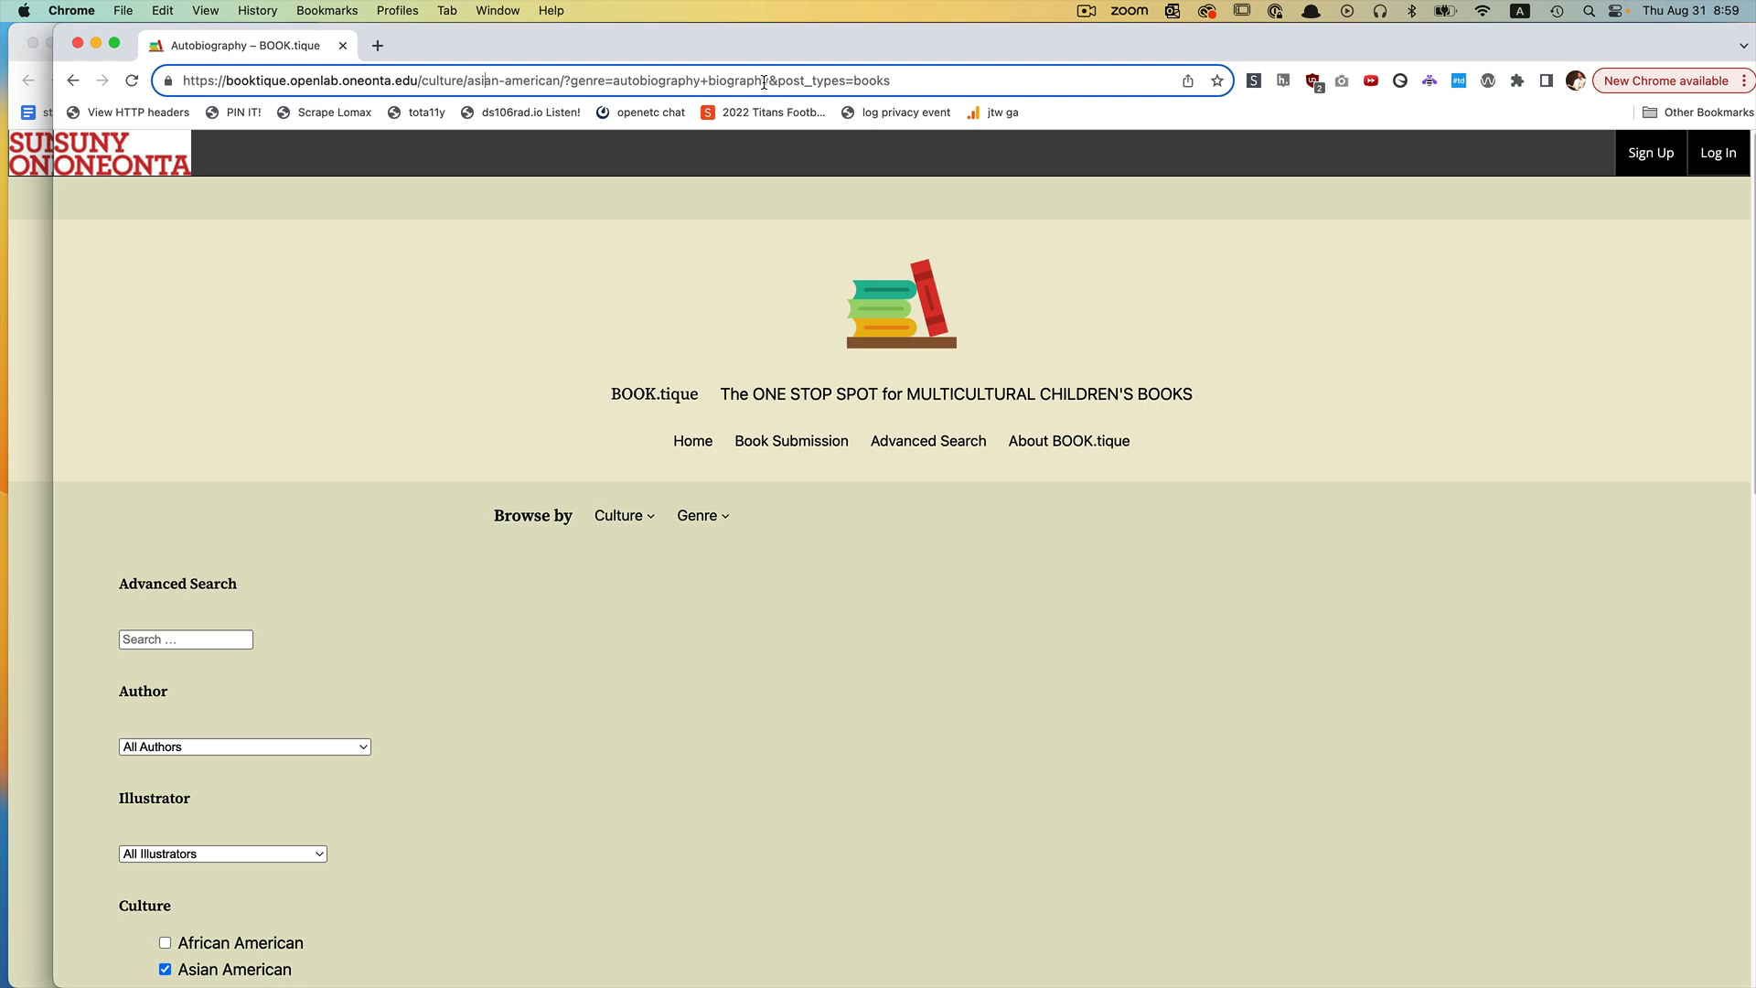
{"action": "left_click_drag", "start_coordinate": [768, 81], "coordinate": [909, 81]}
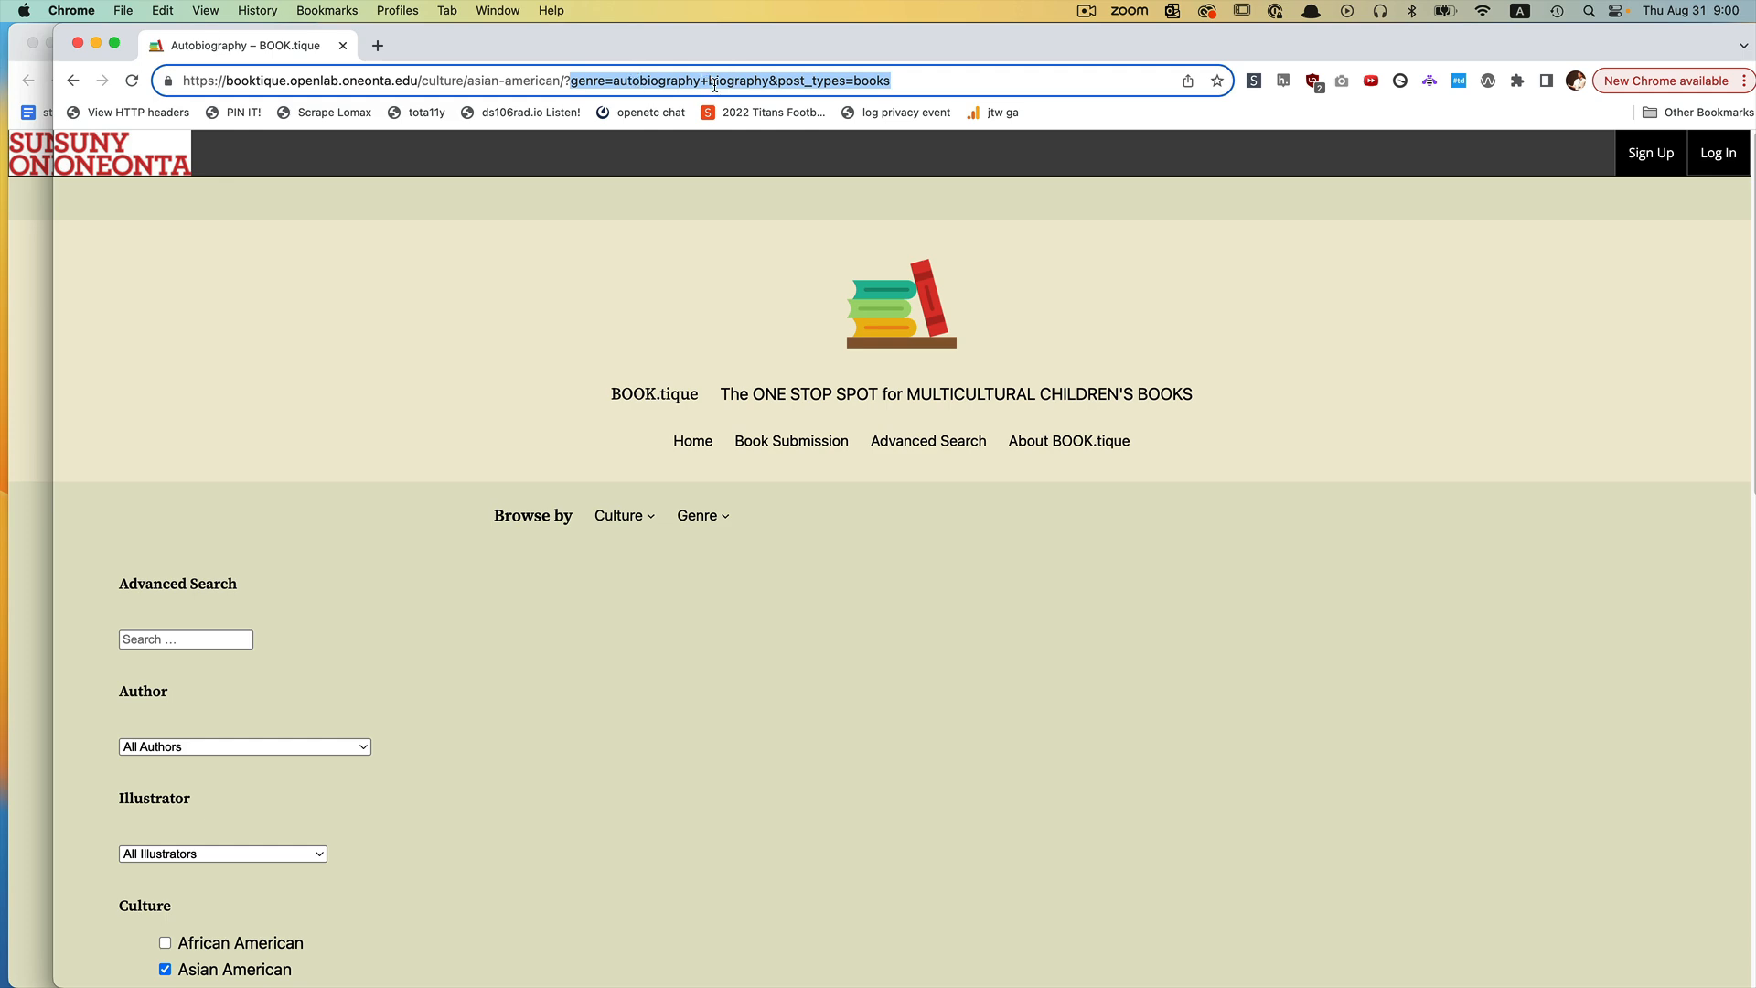
{"action": "left_click_drag", "start_coordinate": [599, 53], "coordinate": [1754, 55]}
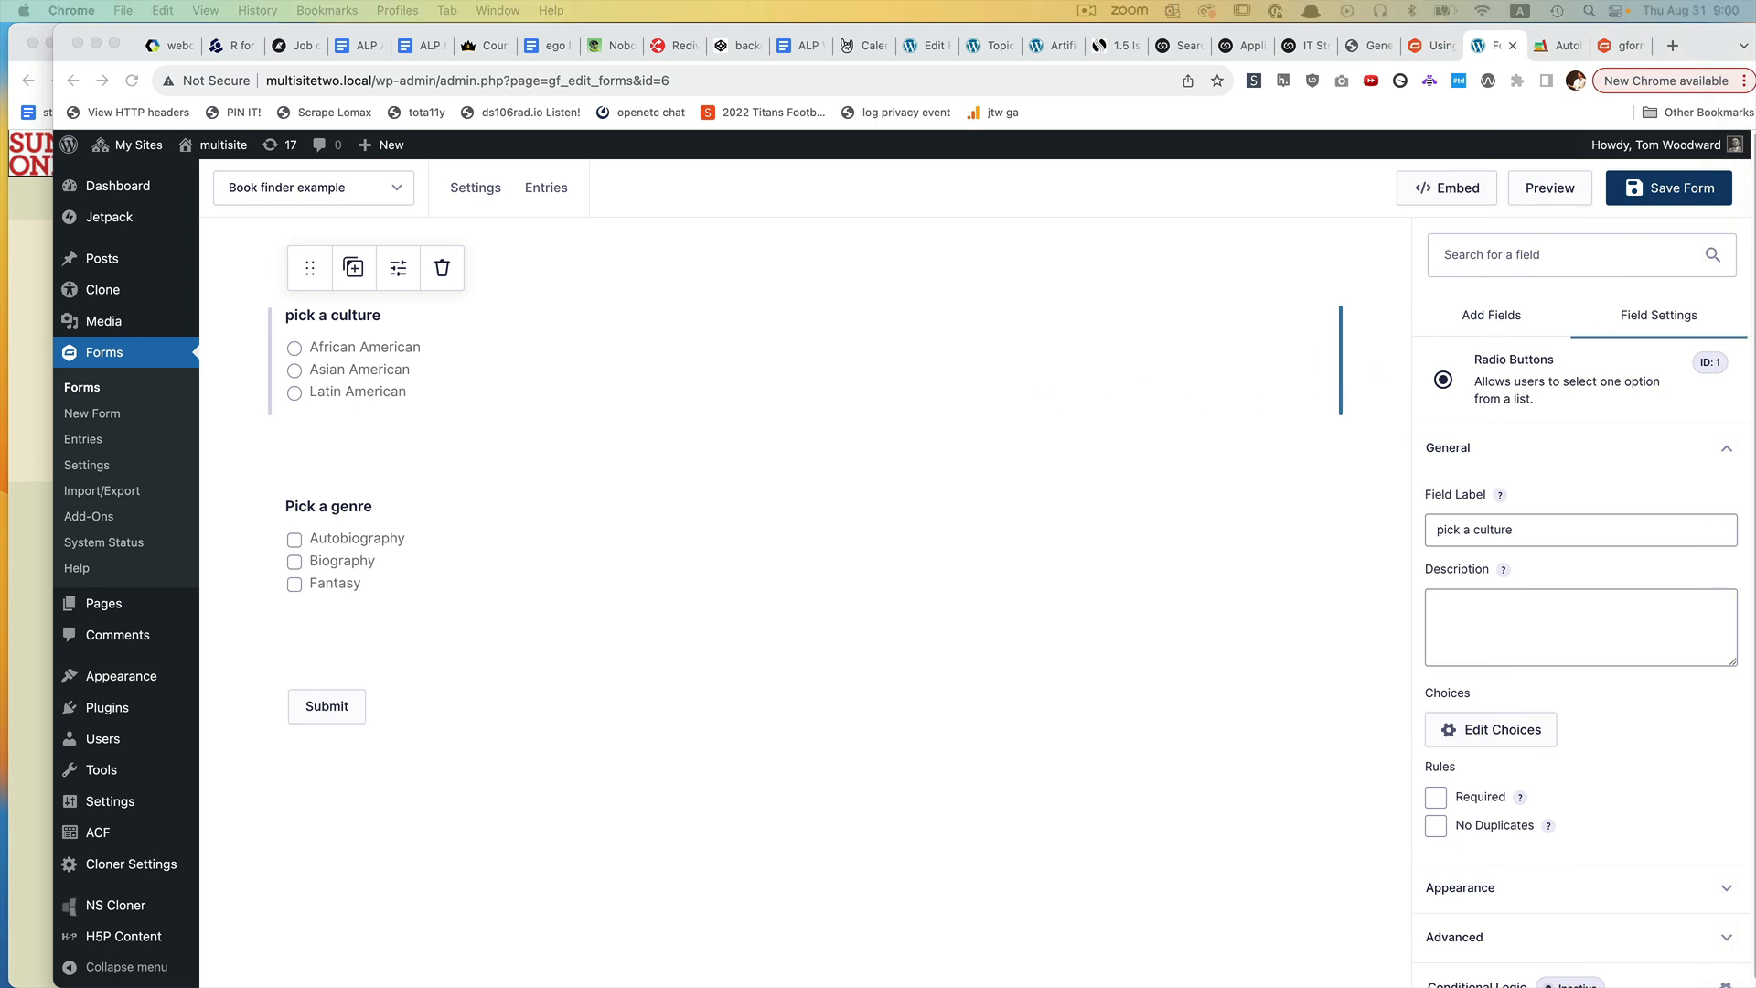
Compare the choice values of the "pick a culture" field with the culture slug in the BOOK.tique results address
{"action": "left_click", "coordinate": [601, 400]}
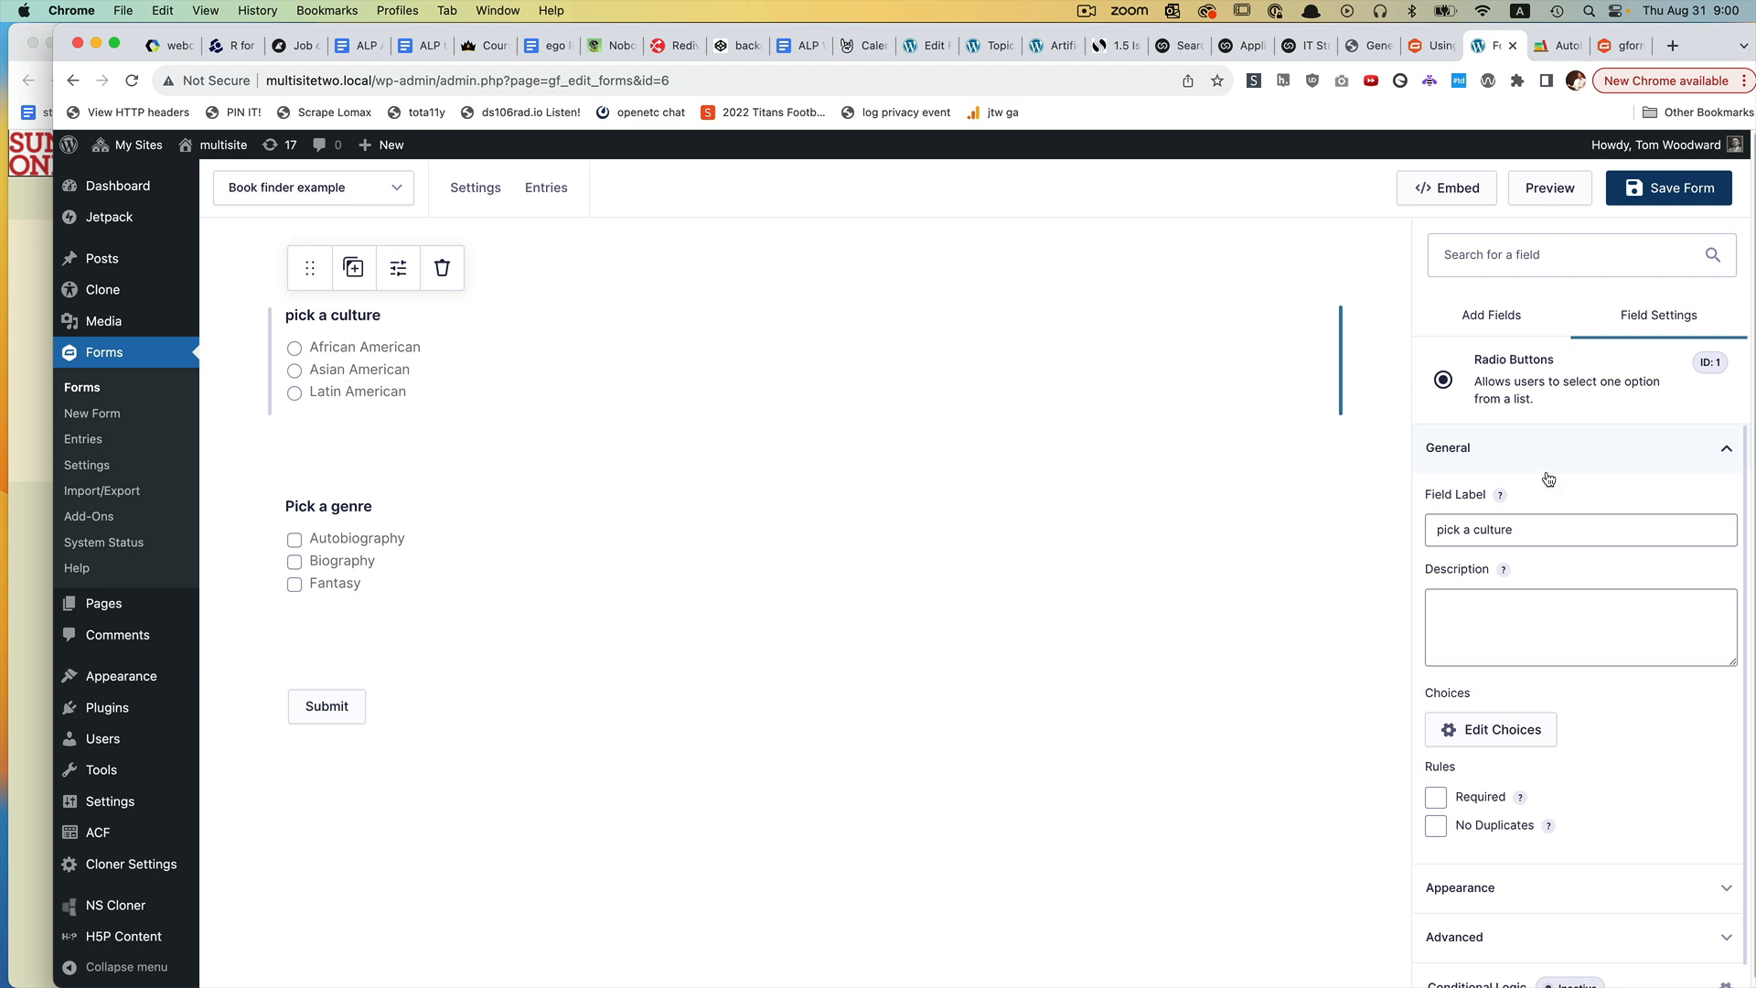
{"action": "left_click", "coordinate": [1510, 727]}
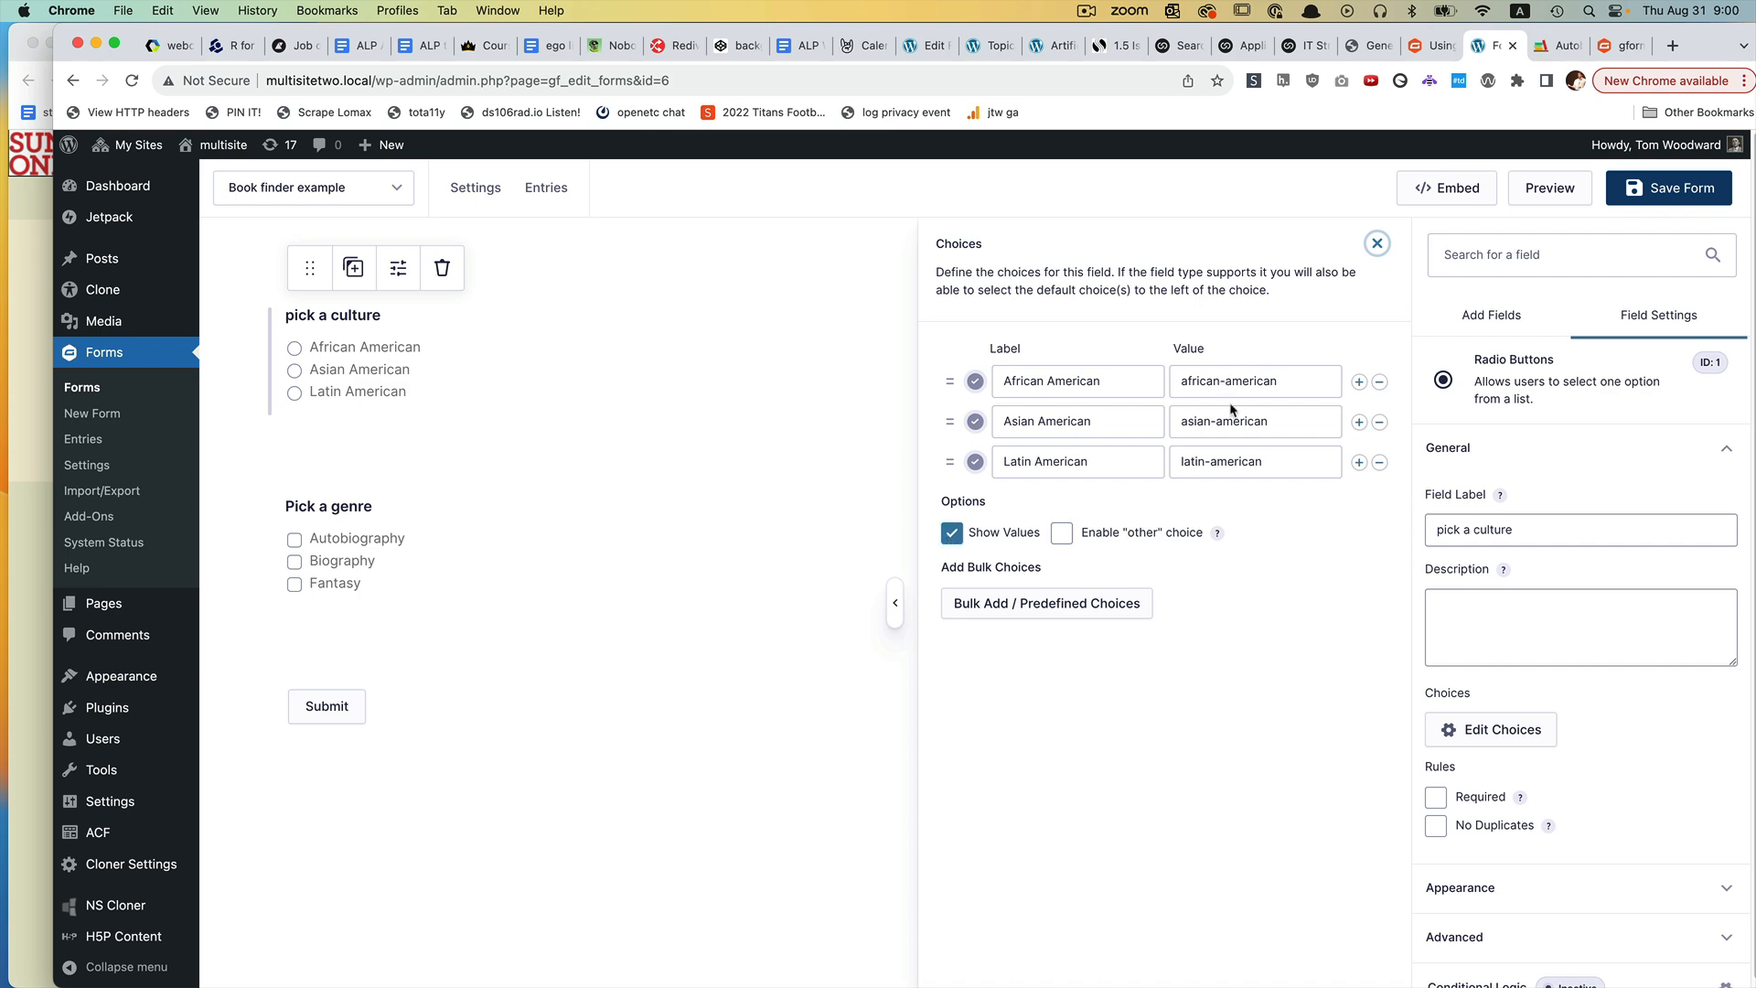
{"action": "left_click_drag", "start_coordinate": [1755, 53], "coordinate": [1167, 53]}
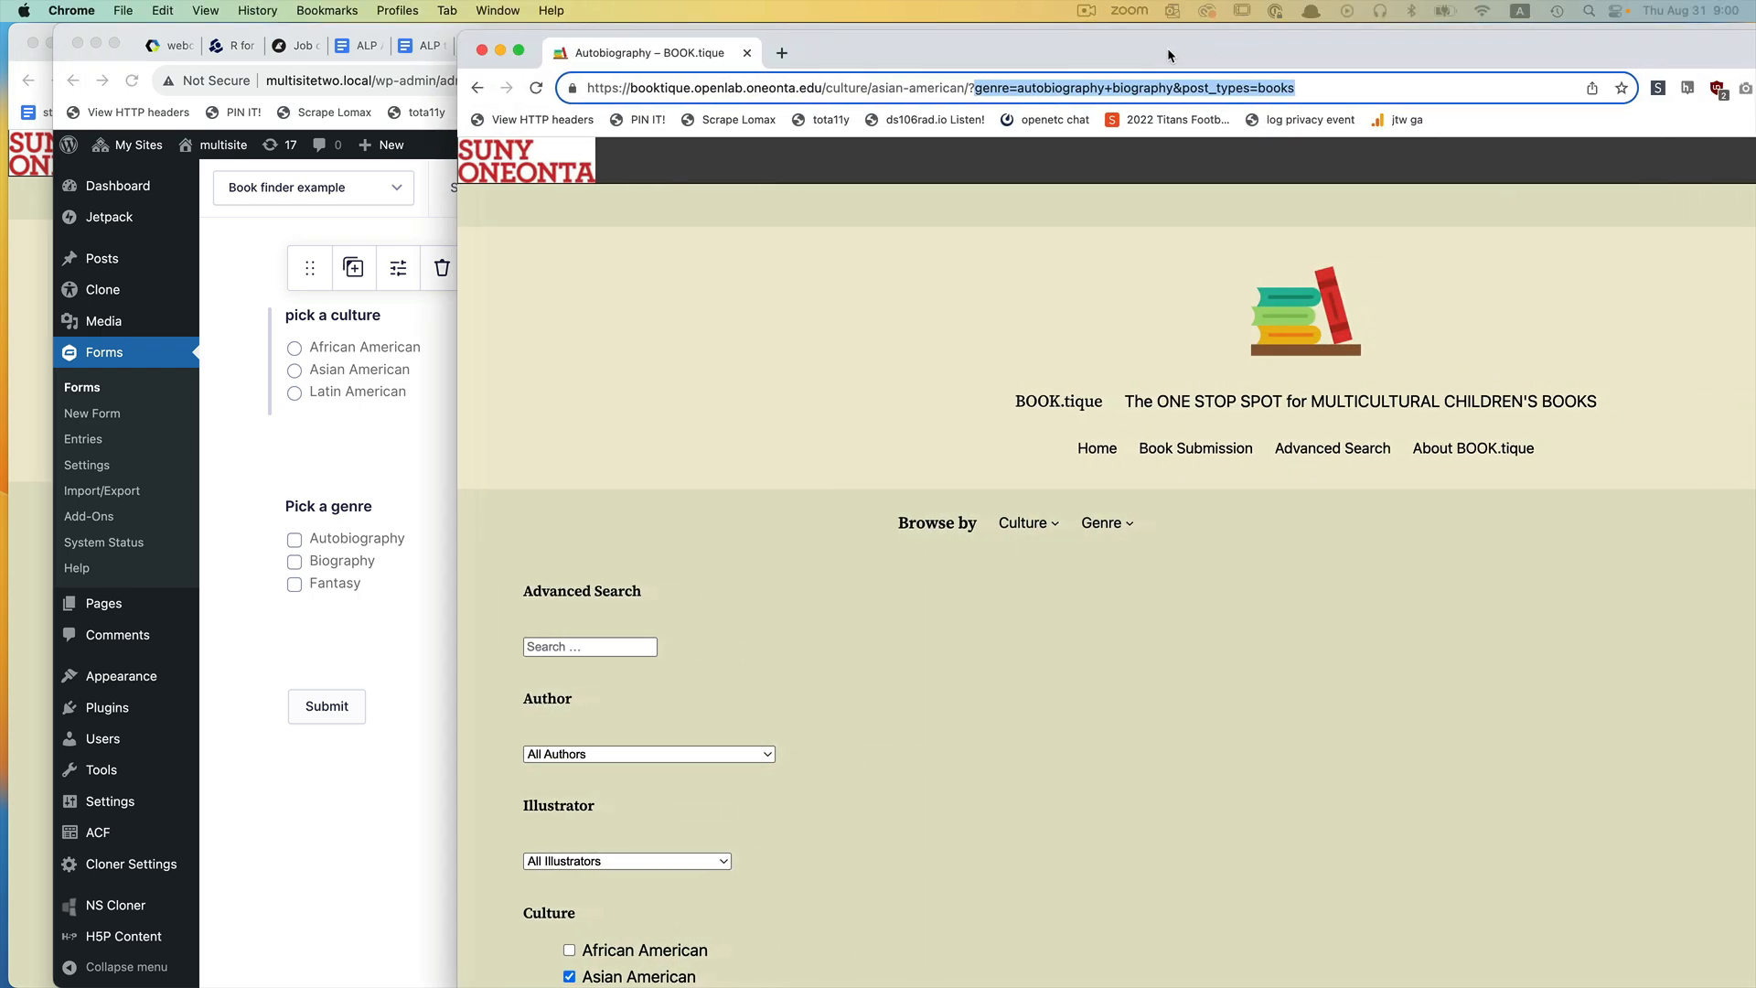
{"action": "double_click", "coordinate": [914, 89]}
{"action": "left_click", "coordinate": [906, 88]}
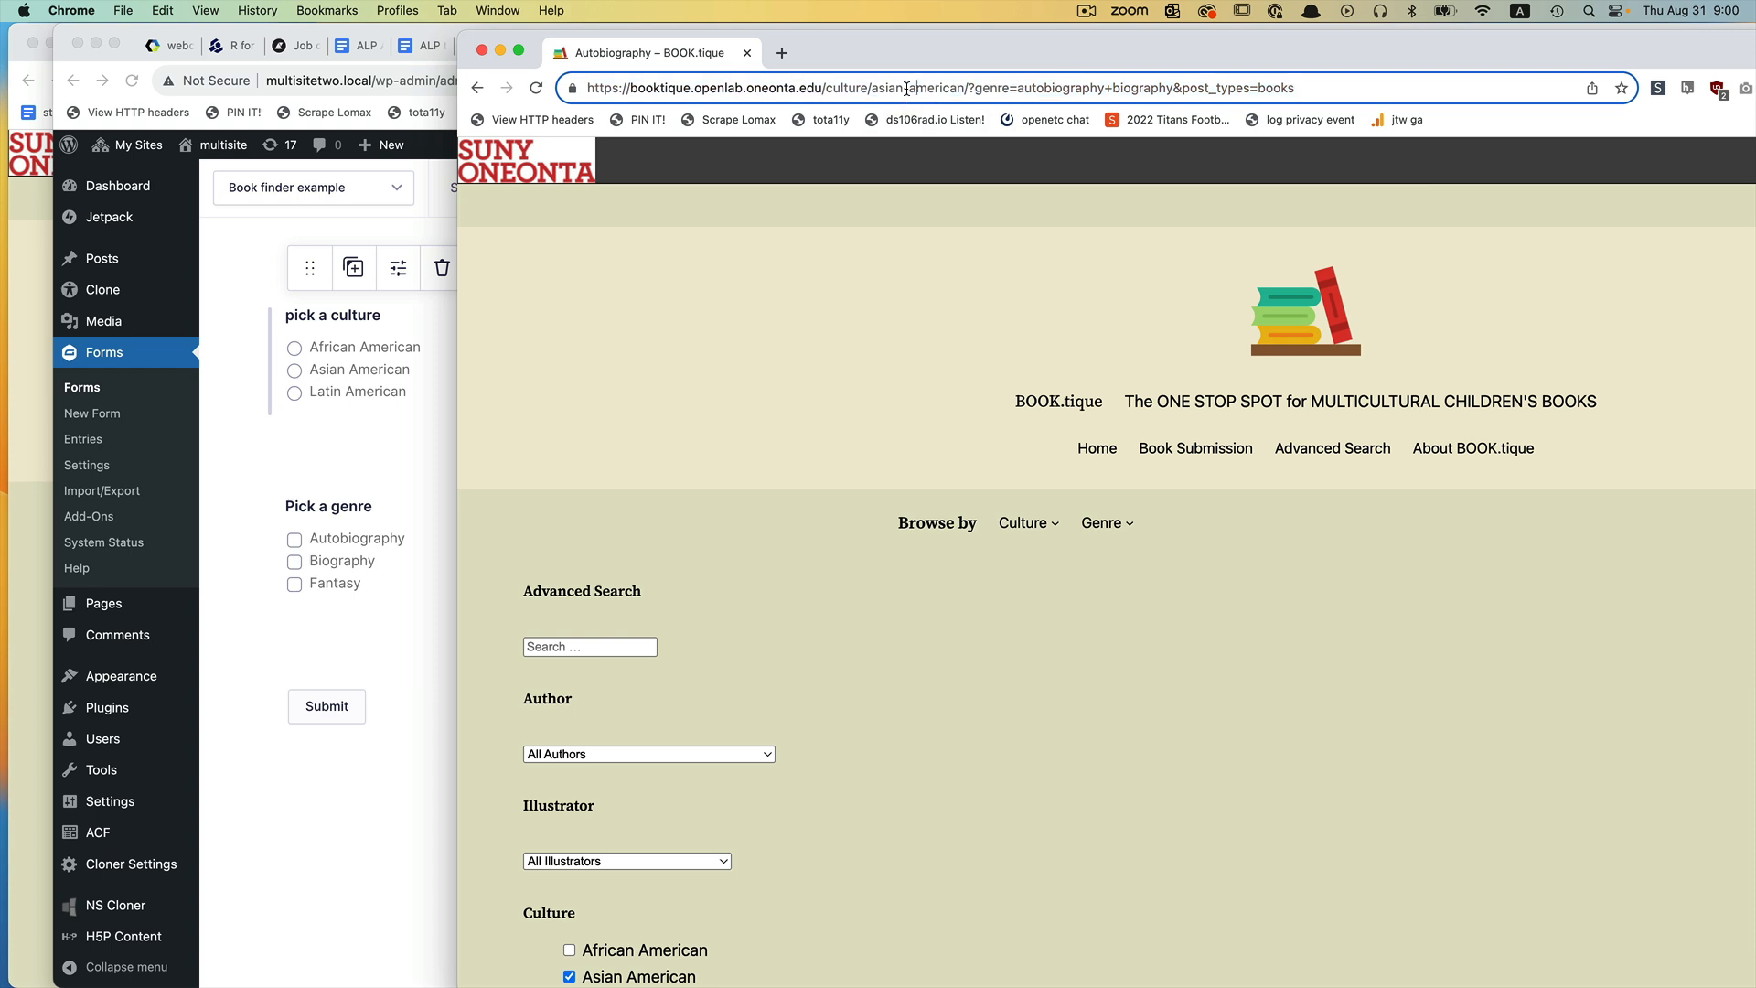
{"action": "key", "text": "shift+Left"}
{"action": "left_click_drag", "start_coordinate": [908, 58], "coordinate": [1754, 60]}
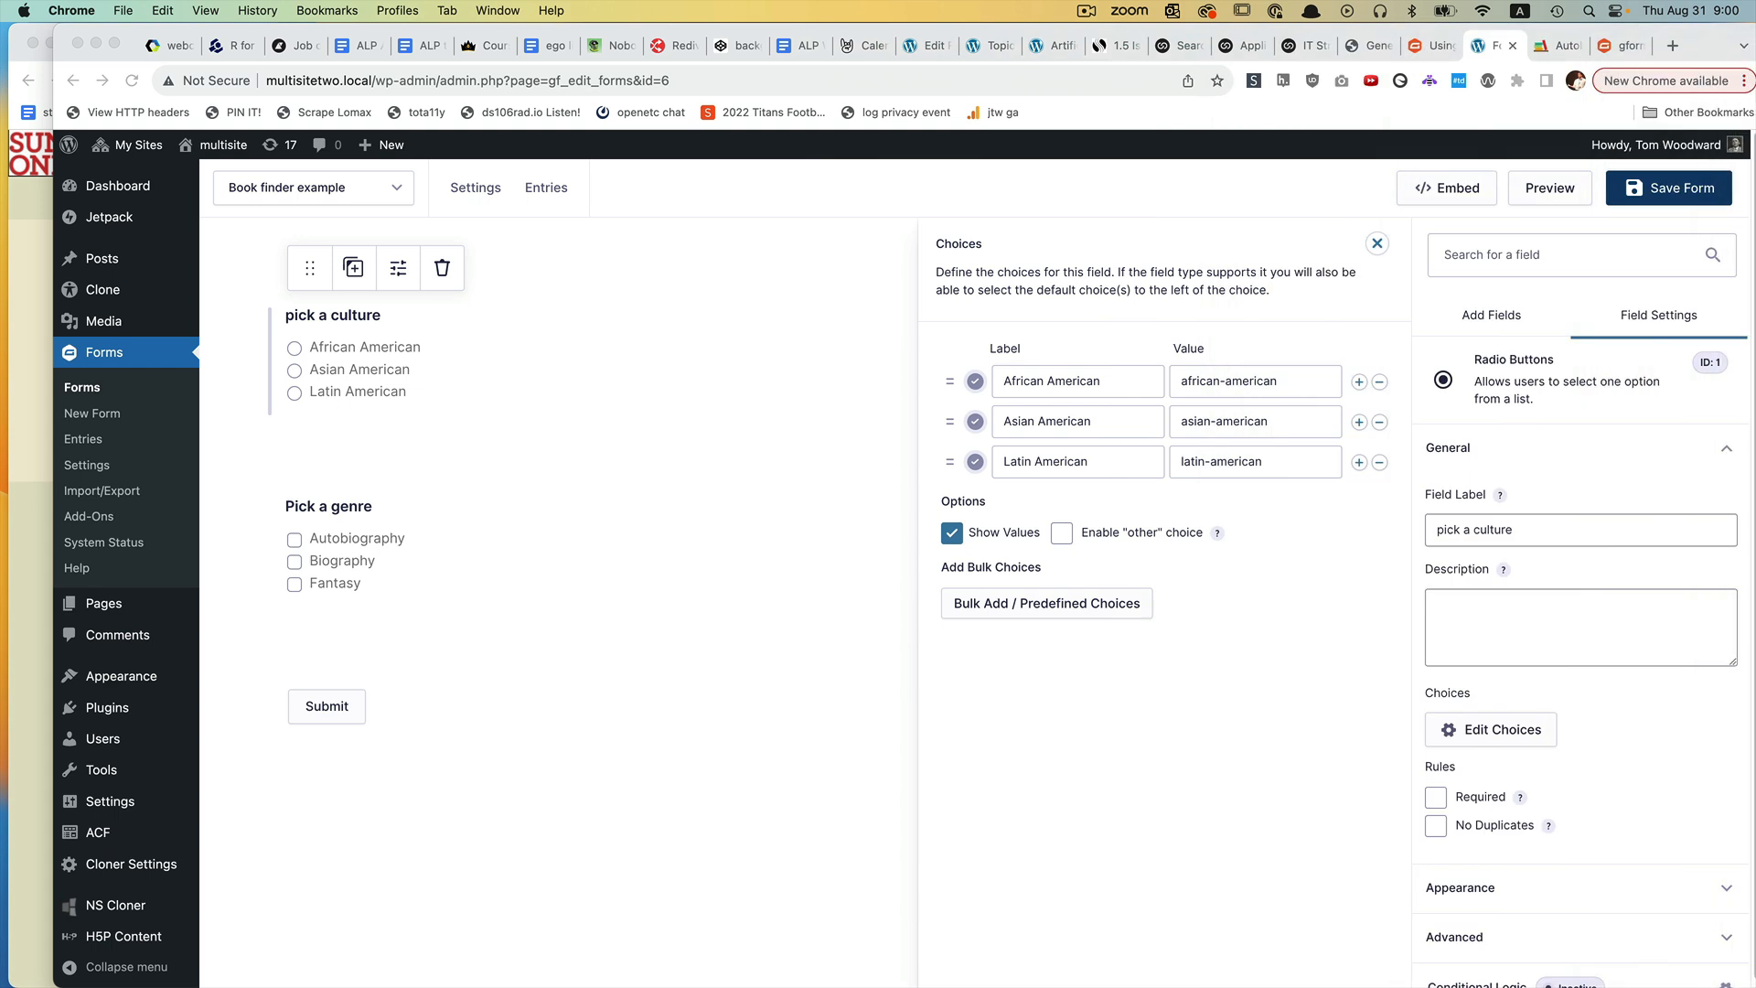
{"action": "left_click", "coordinate": [1164, 201]}
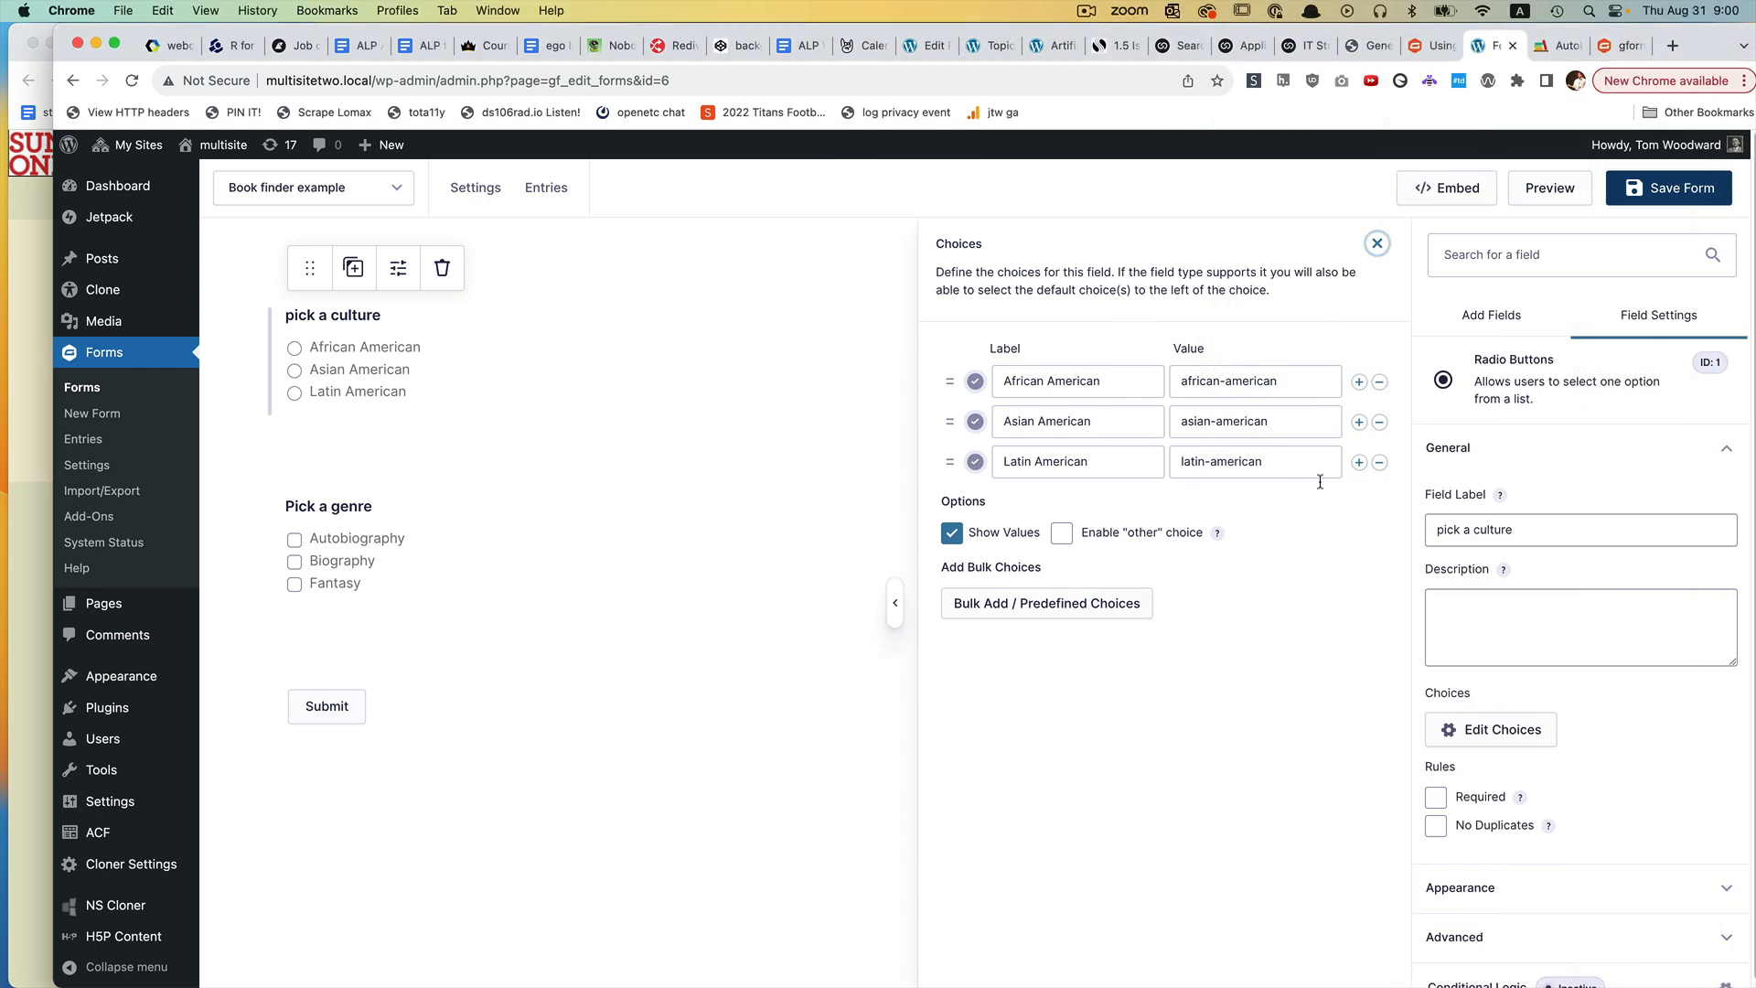
{"action": "left_click", "coordinate": [1376, 243]}
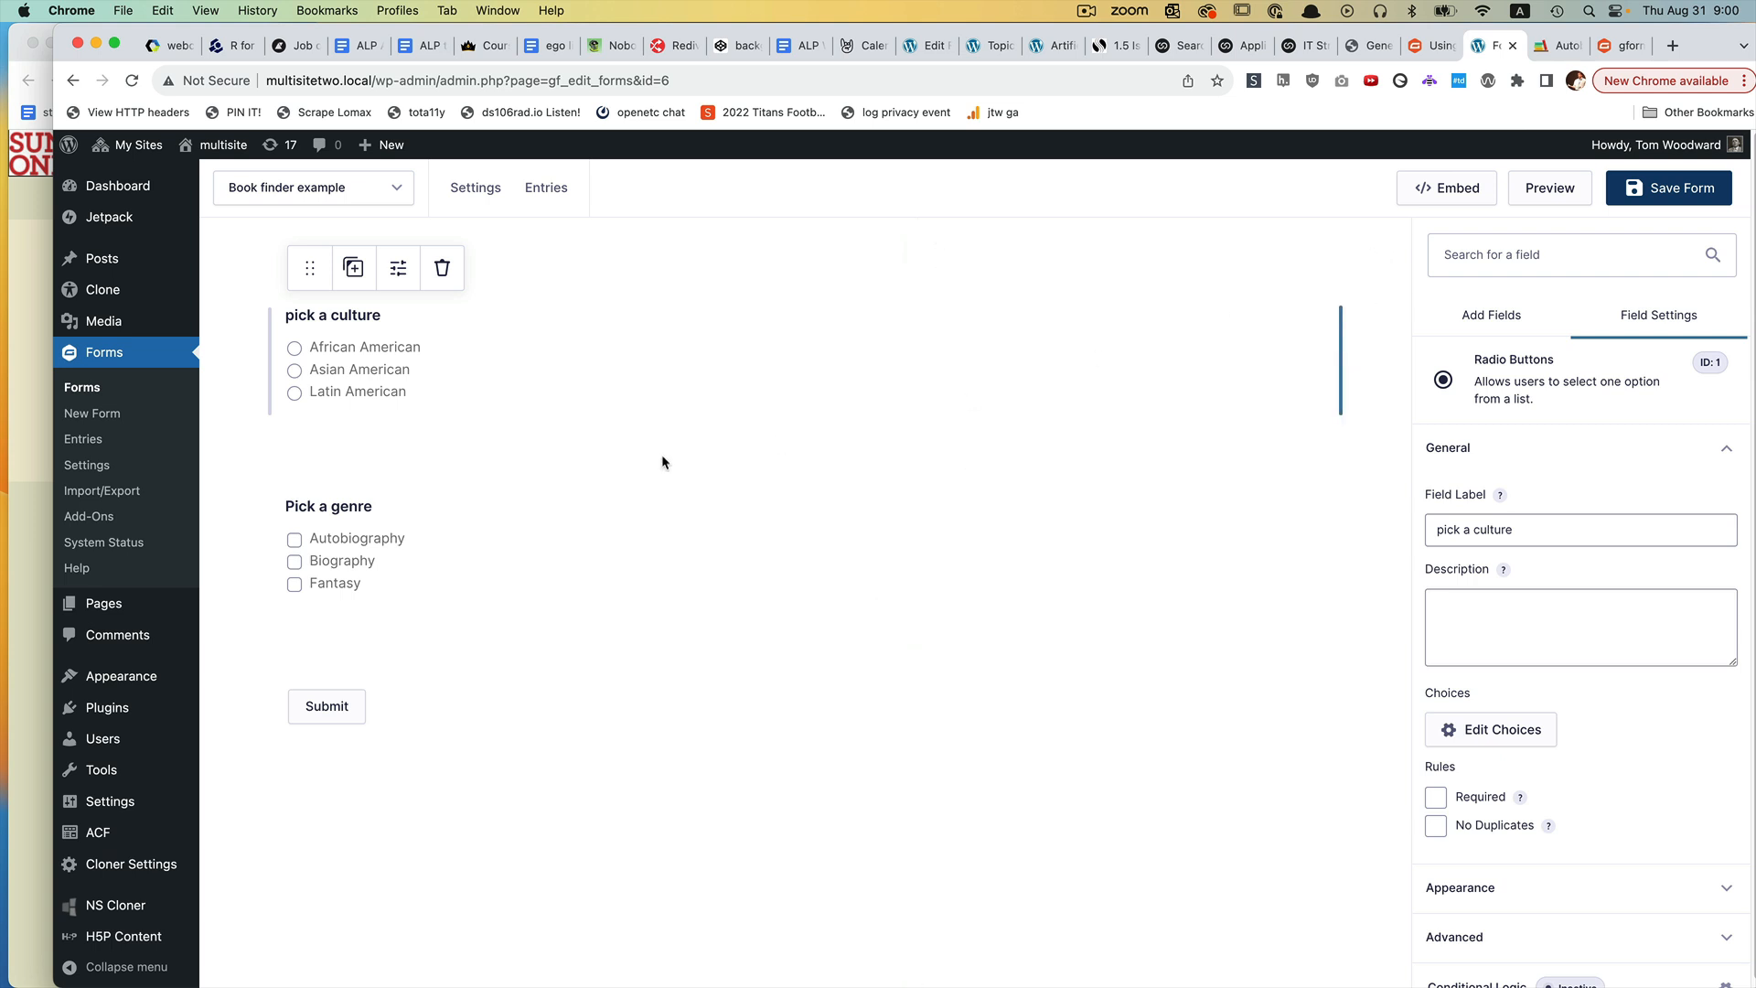
Review the choice labels and values of the "Pick a genre" checkboxes field
{"action": "left_click", "coordinate": [434, 554]}
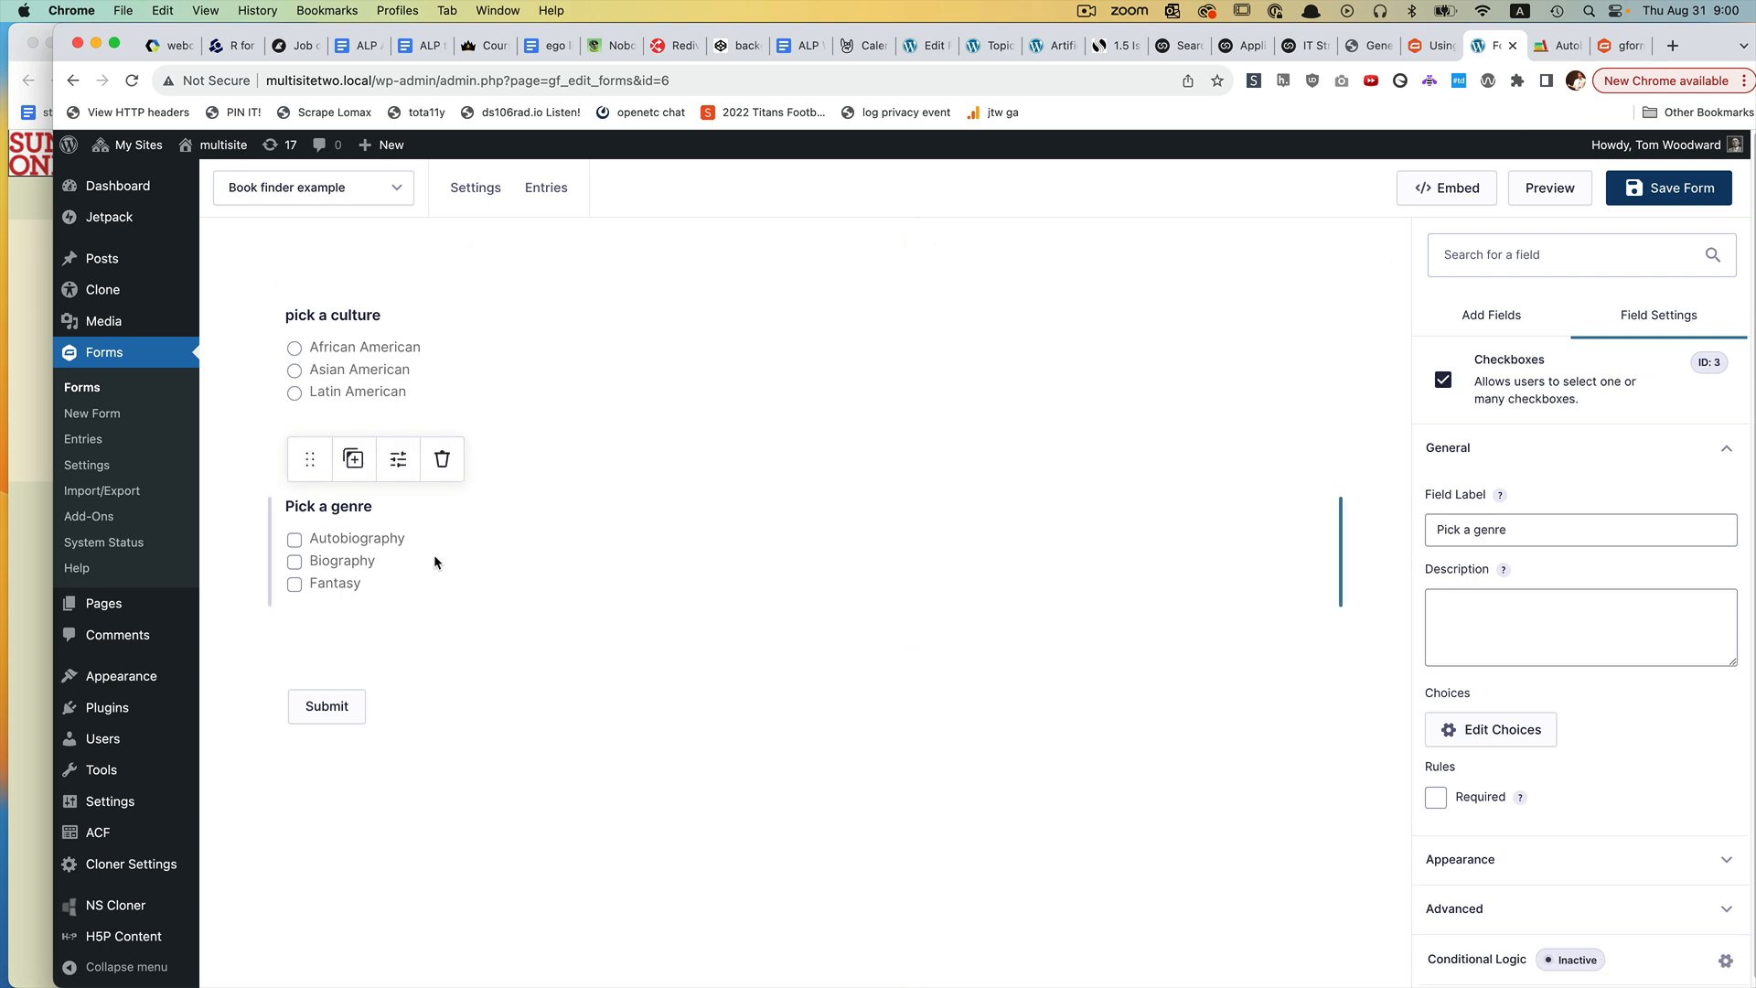
{"action": "left_click", "coordinate": [1514, 729]}
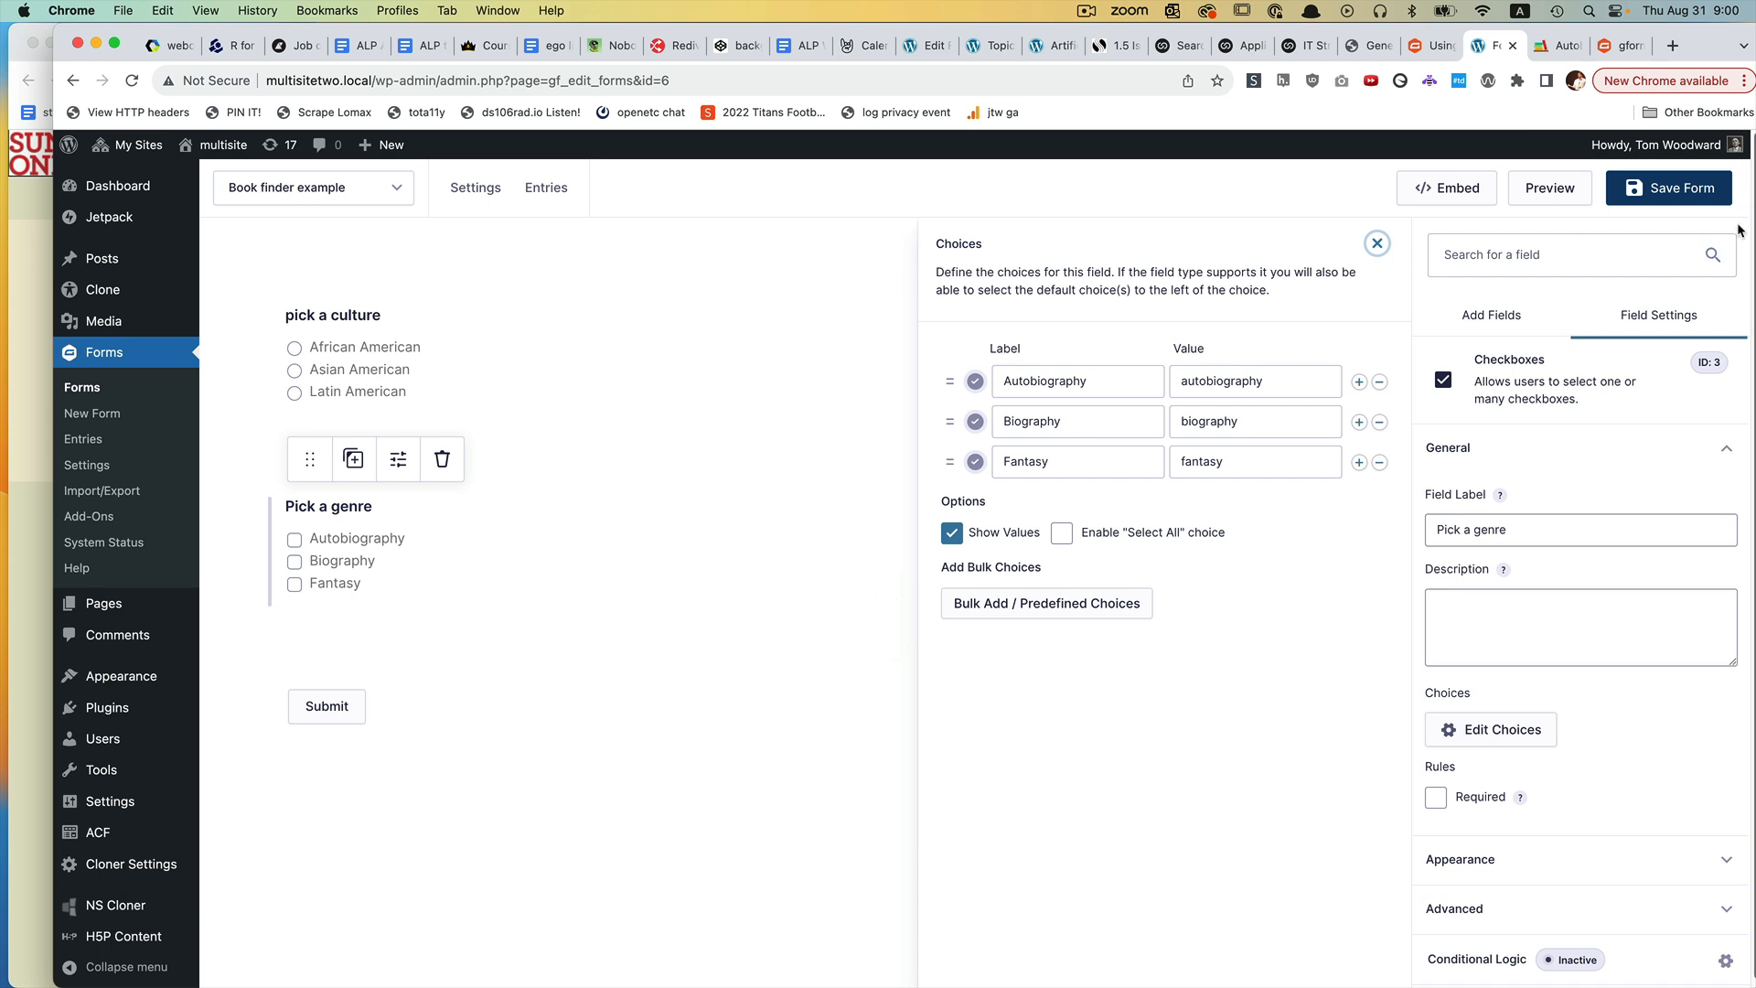
{"action": "left_click", "coordinate": [1376, 243]}
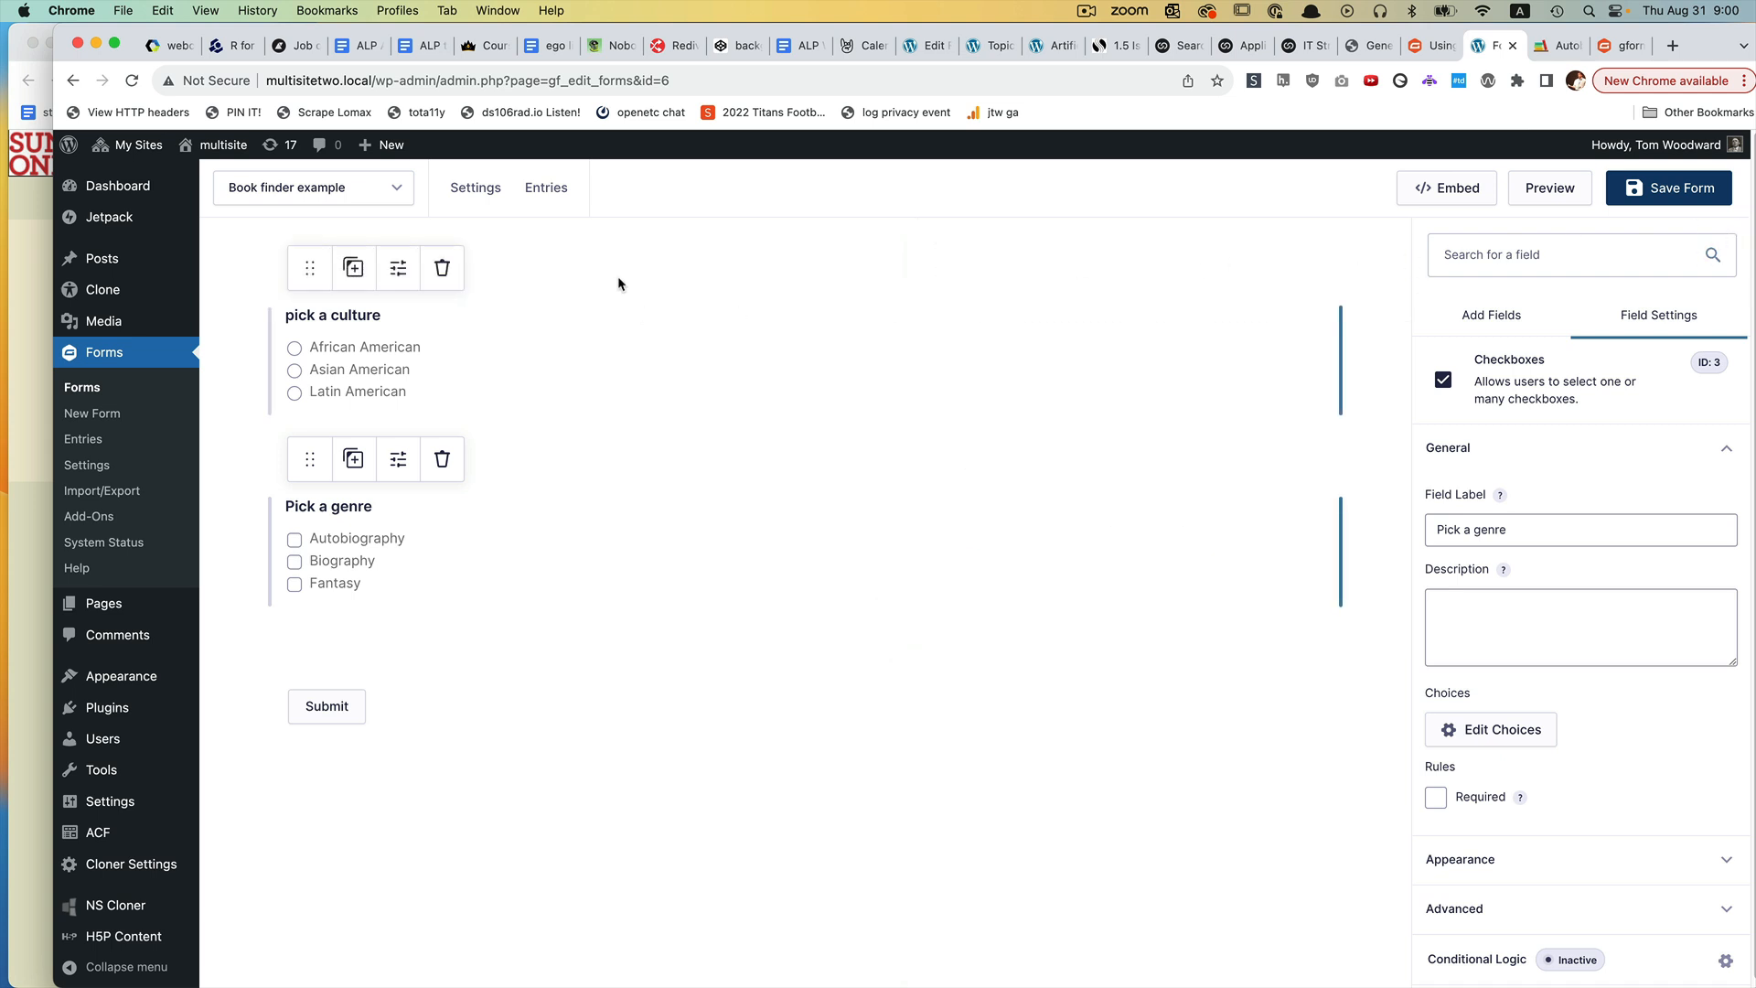
Open the form's Default Confirmation for editing, with Redirect as the confirmation type, and inspect its redirect URL
{"action": "mouse_move", "coordinate": [476, 188]}
{"action": "left_click", "coordinate": [486, 280]}
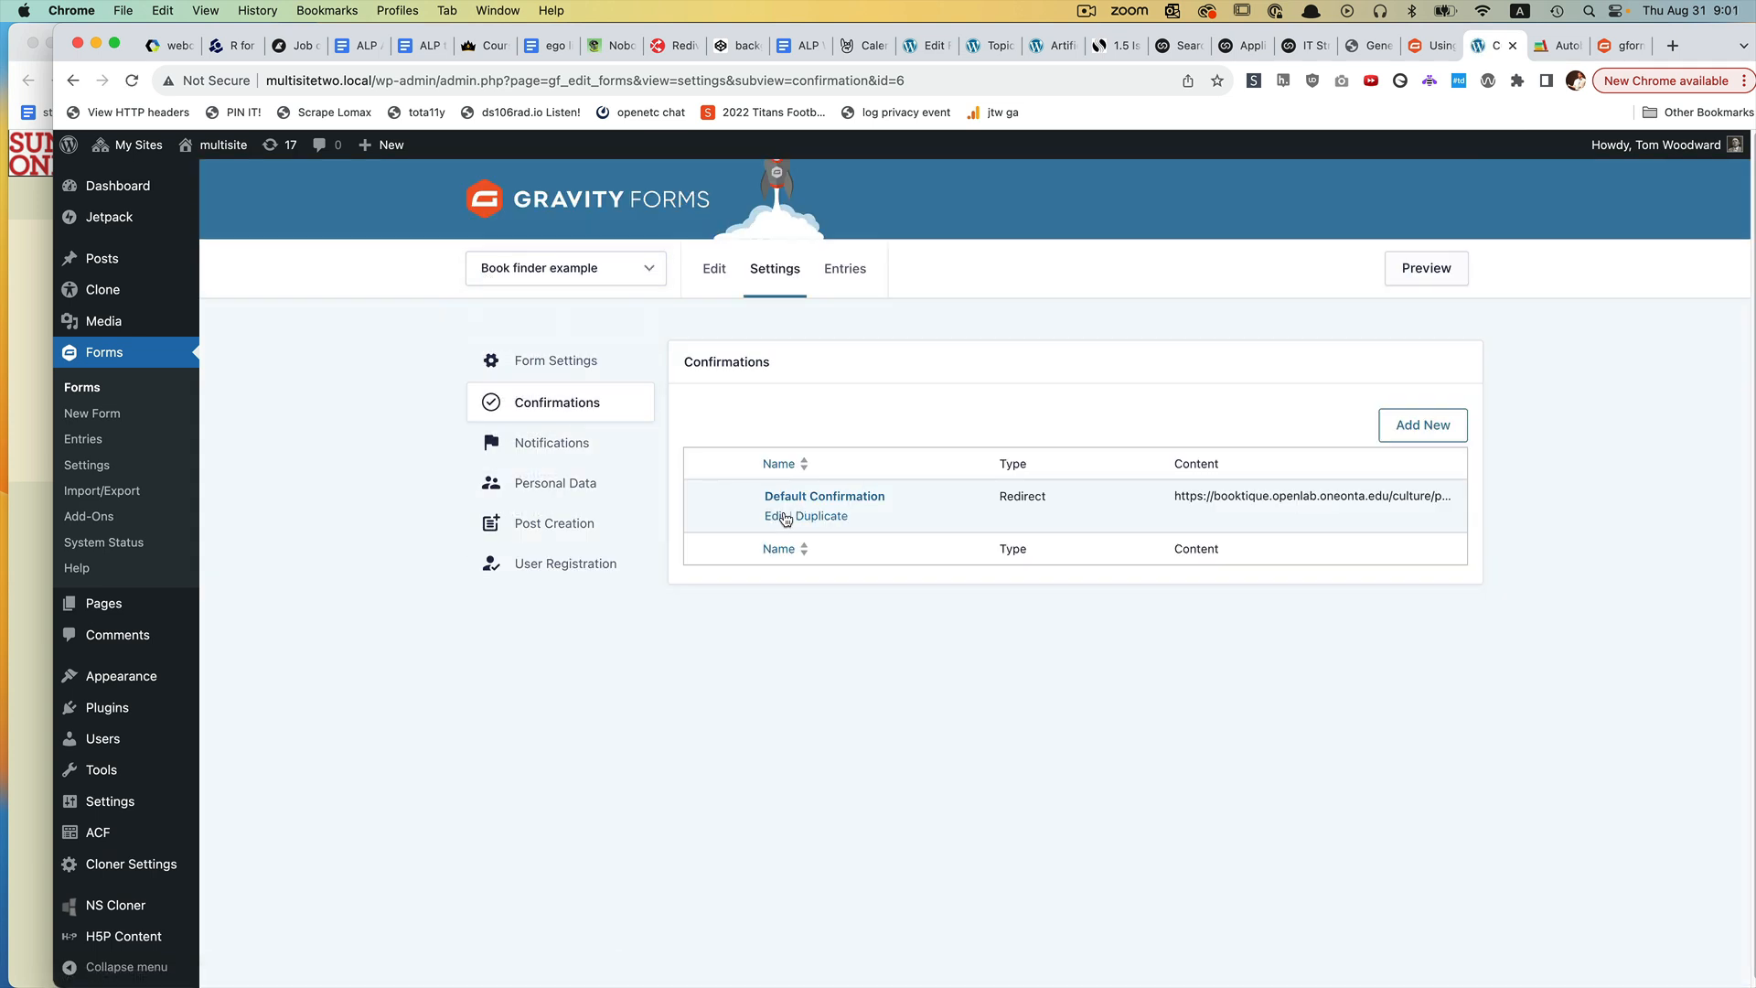
{"action": "left_click", "coordinate": [775, 516]}
{"action": "left_click", "coordinate": [861, 437]}
{"action": "triple_click", "coordinate": [882, 508]}
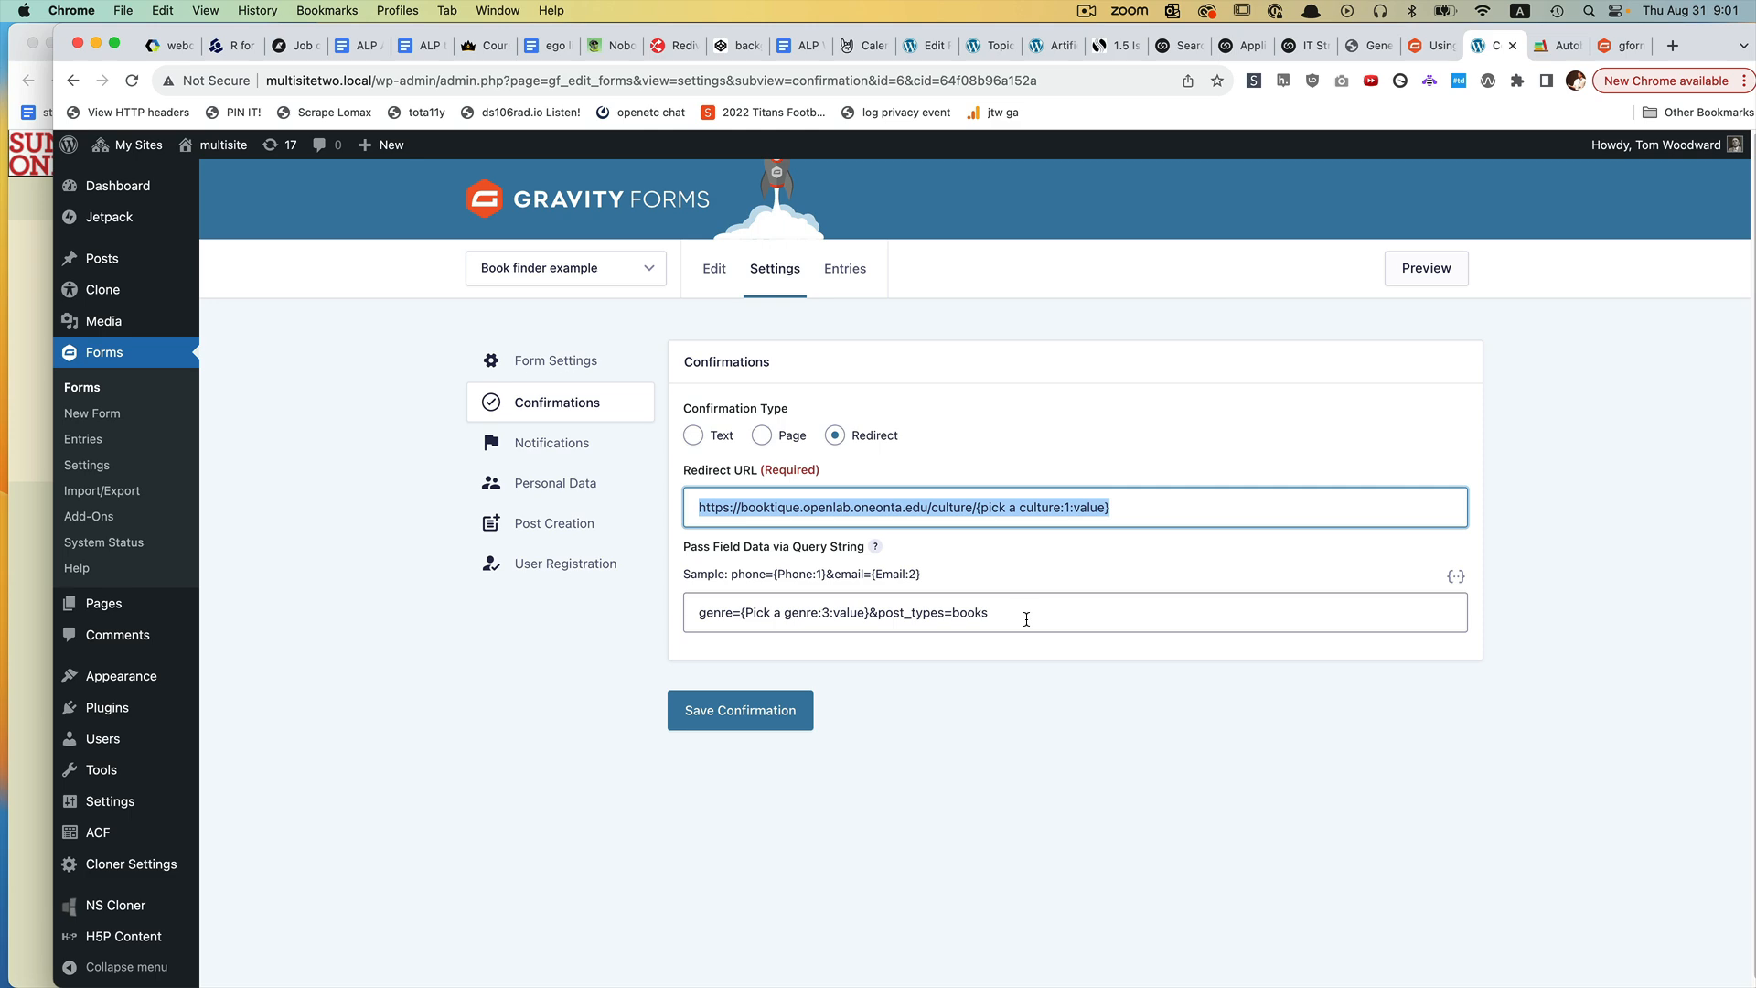
Check the redirect URL's {pick a culture:1:value} merge tag against the BOOK.tique results address and save the confirmation
{"action": "left_click_drag", "start_coordinate": [1754, 237], "coordinate": [851, 180]}
{"action": "left_click", "coordinate": [658, 211]}
{"action": "left_click_drag", "start_coordinate": [983, 172], "coordinate": [1754, 55]}
{"action": "left_click", "coordinate": [1024, 506]}
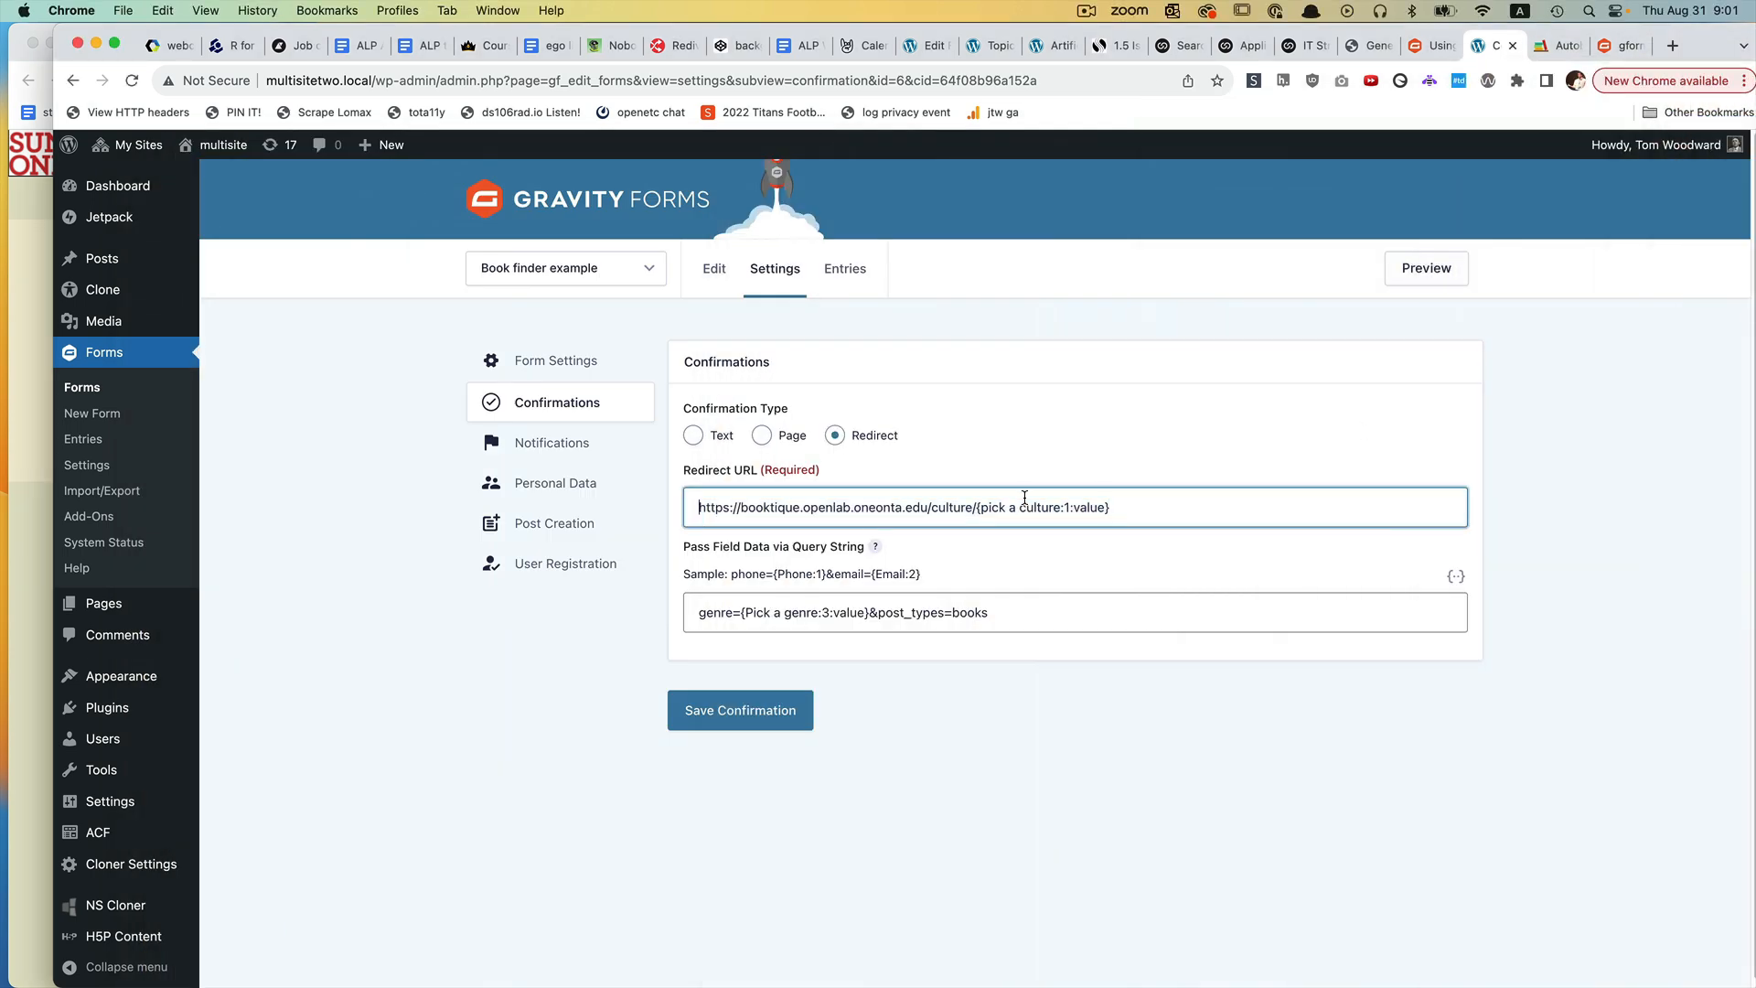
{"action": "left_click_drag", "start_coordinate": [980, 506], "coordinate": [1123, 502]}
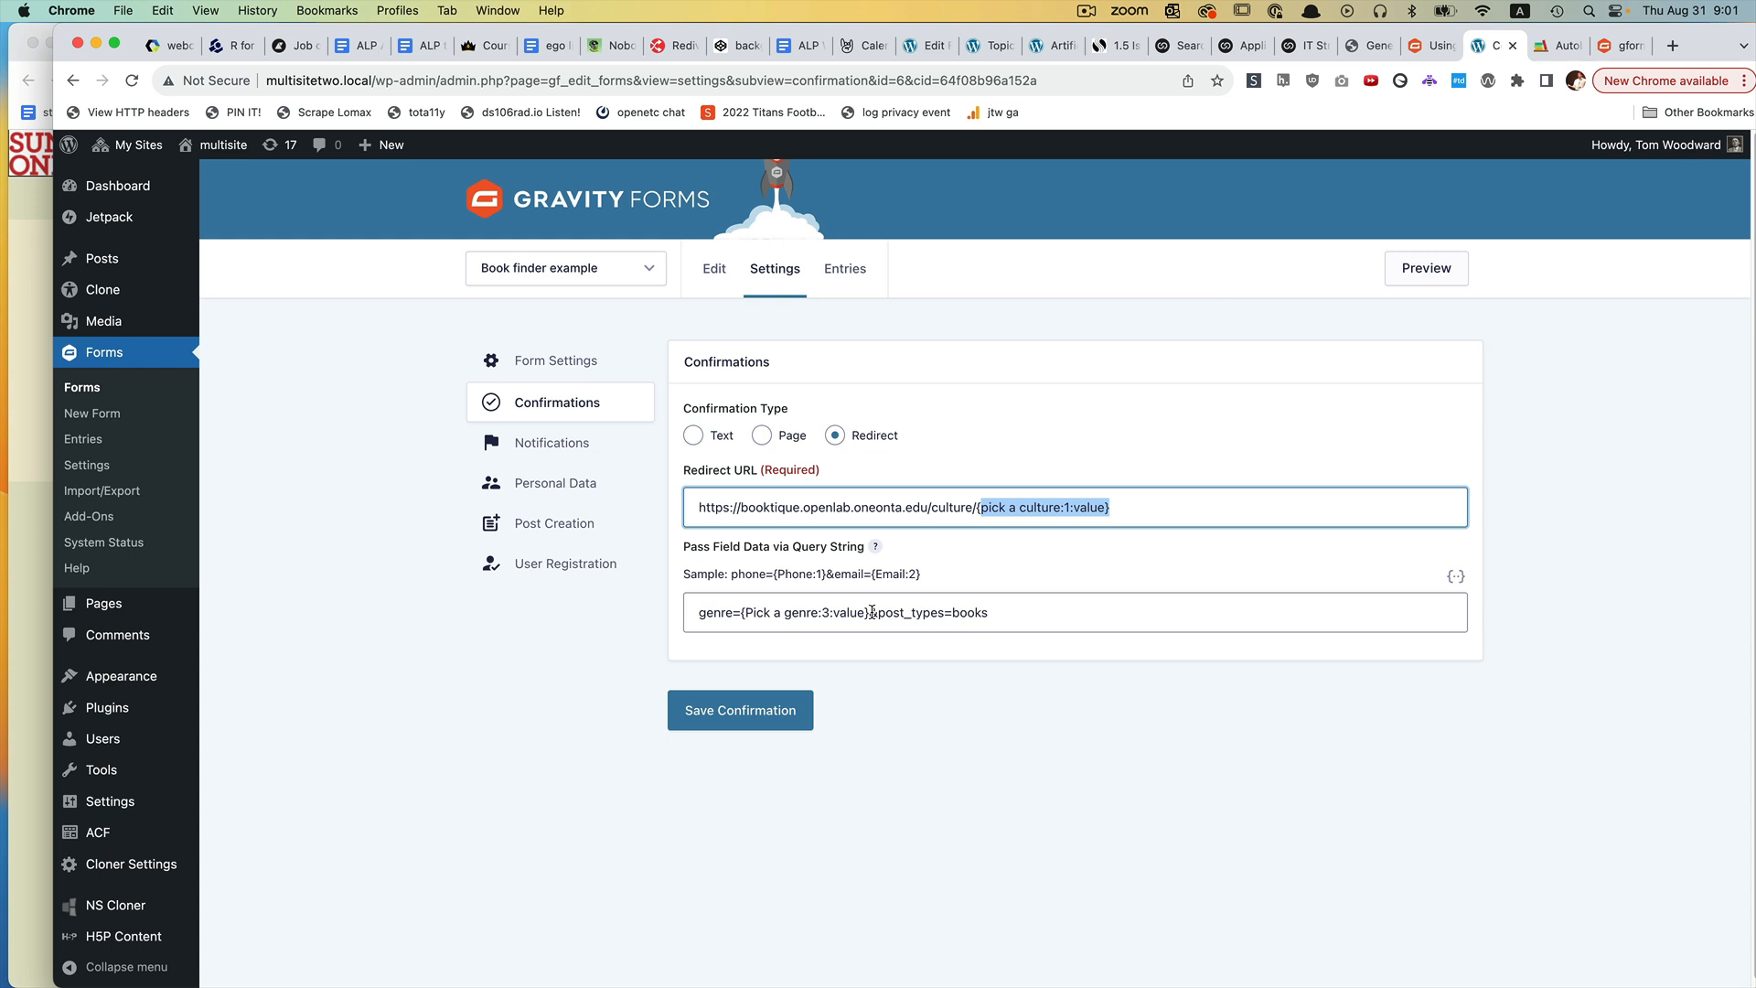
{"action": "left_click", "coordinate": [783, 718]}
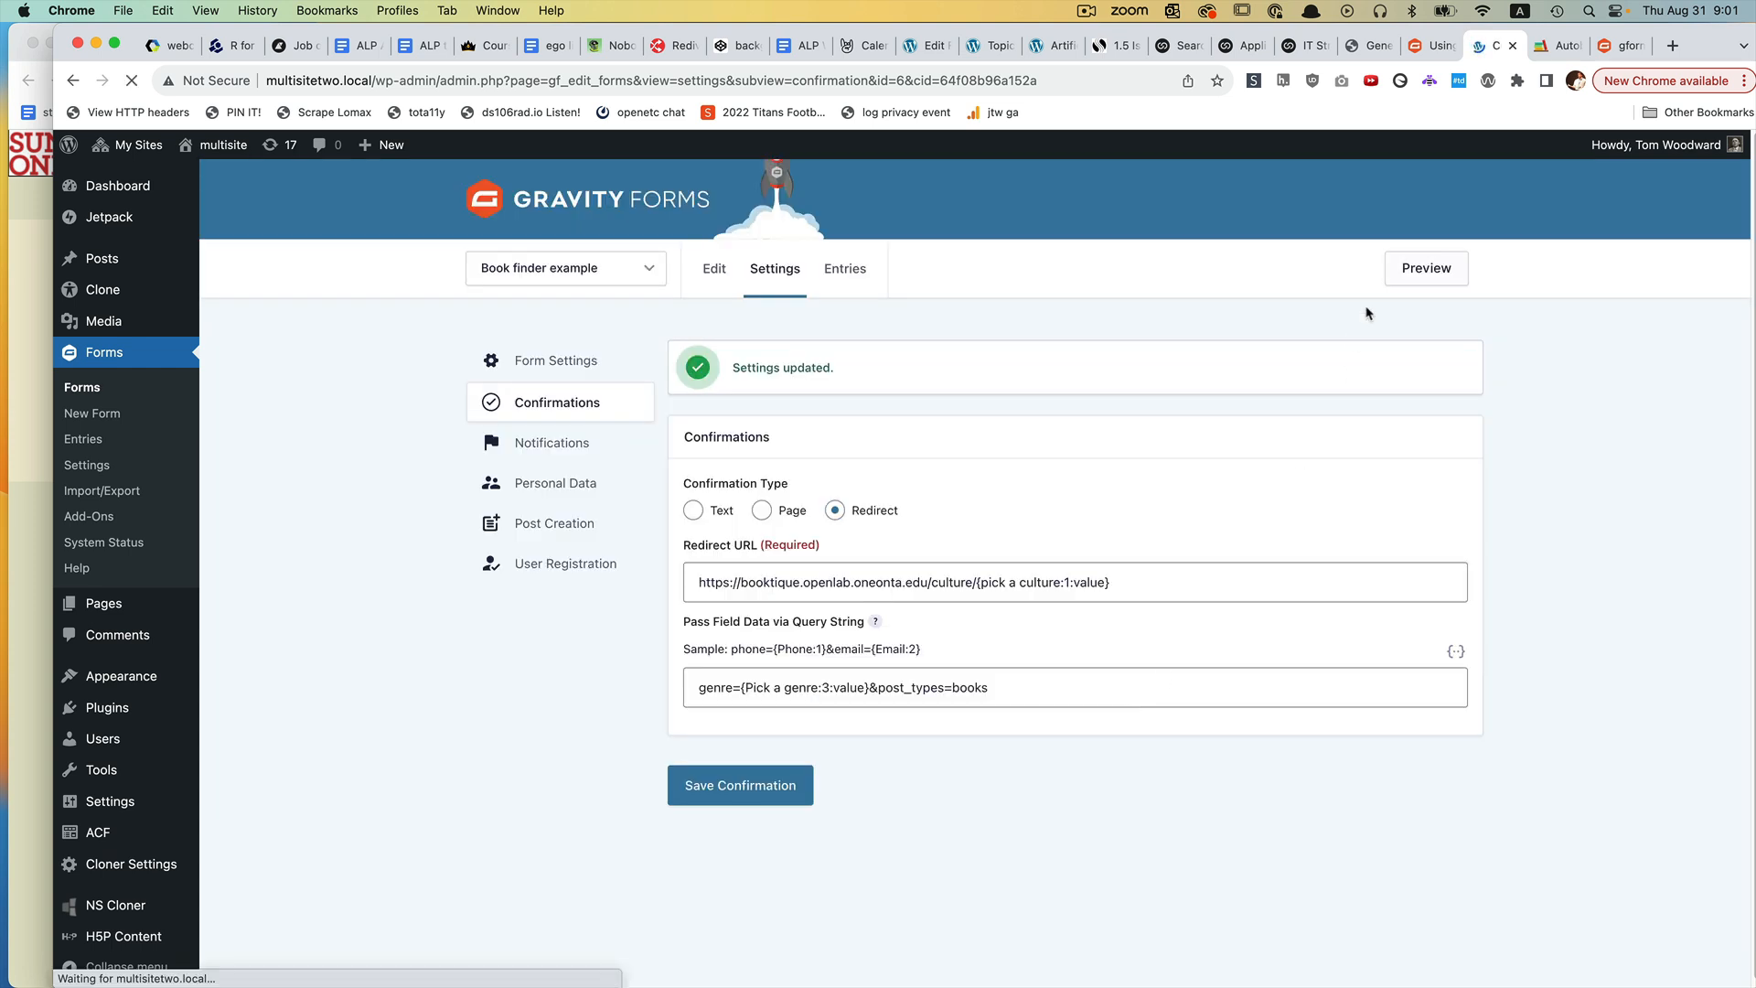
Preview the form, submit it with Asian American and Fantasy selected, and inspect the redirected address
{"action": "left_click", "coordinate": [1426, 264]}
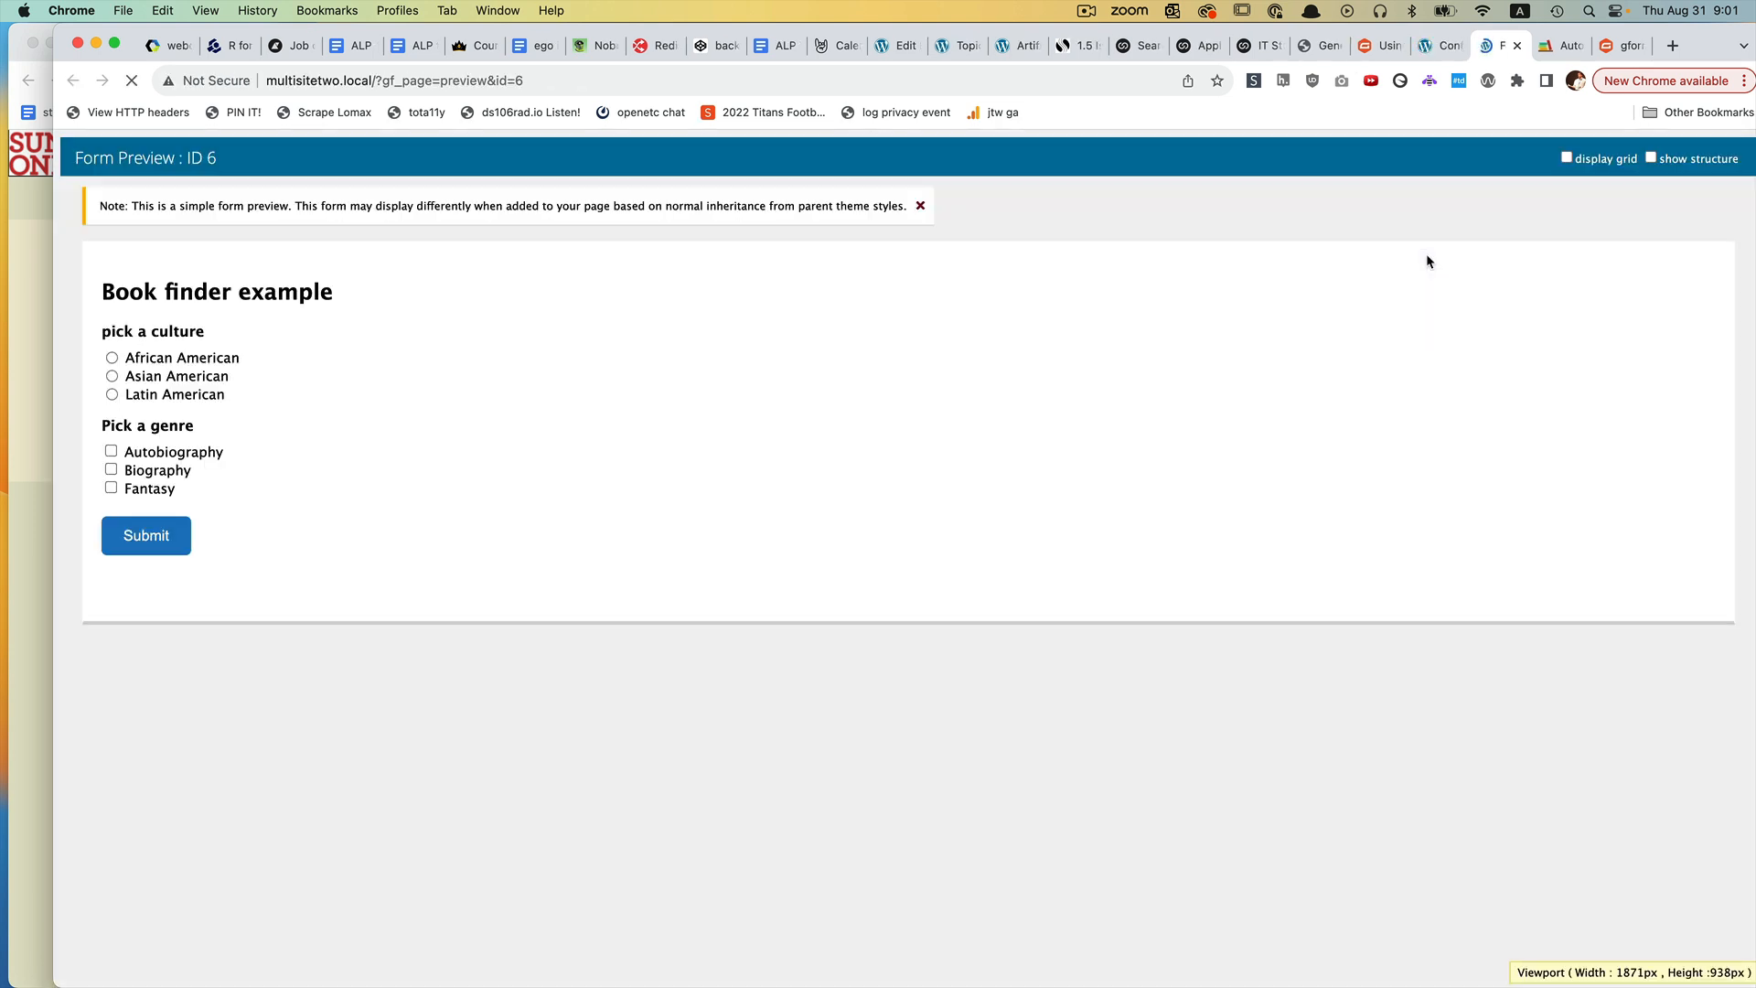
{"action": "left_click", "coordinate": [193, 377]}
{"action": "left_click", "coordinate": [158, 491]}
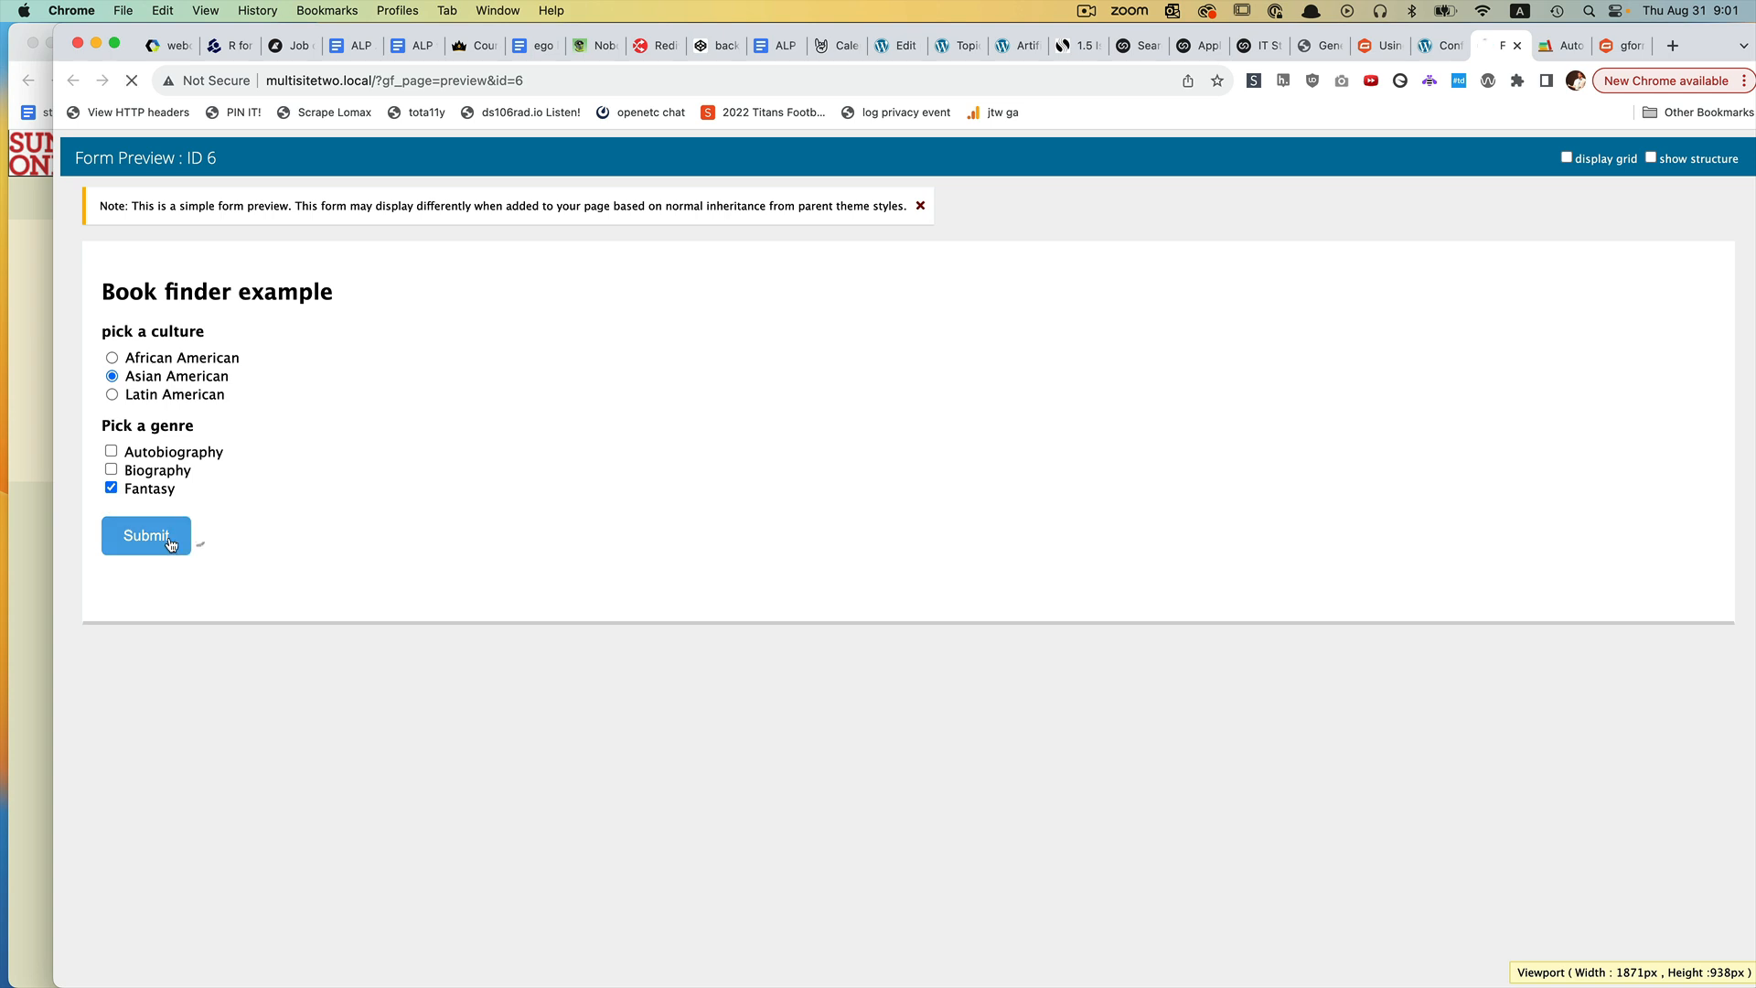
{"action": "left_click", "coordinate": [183, 537]}
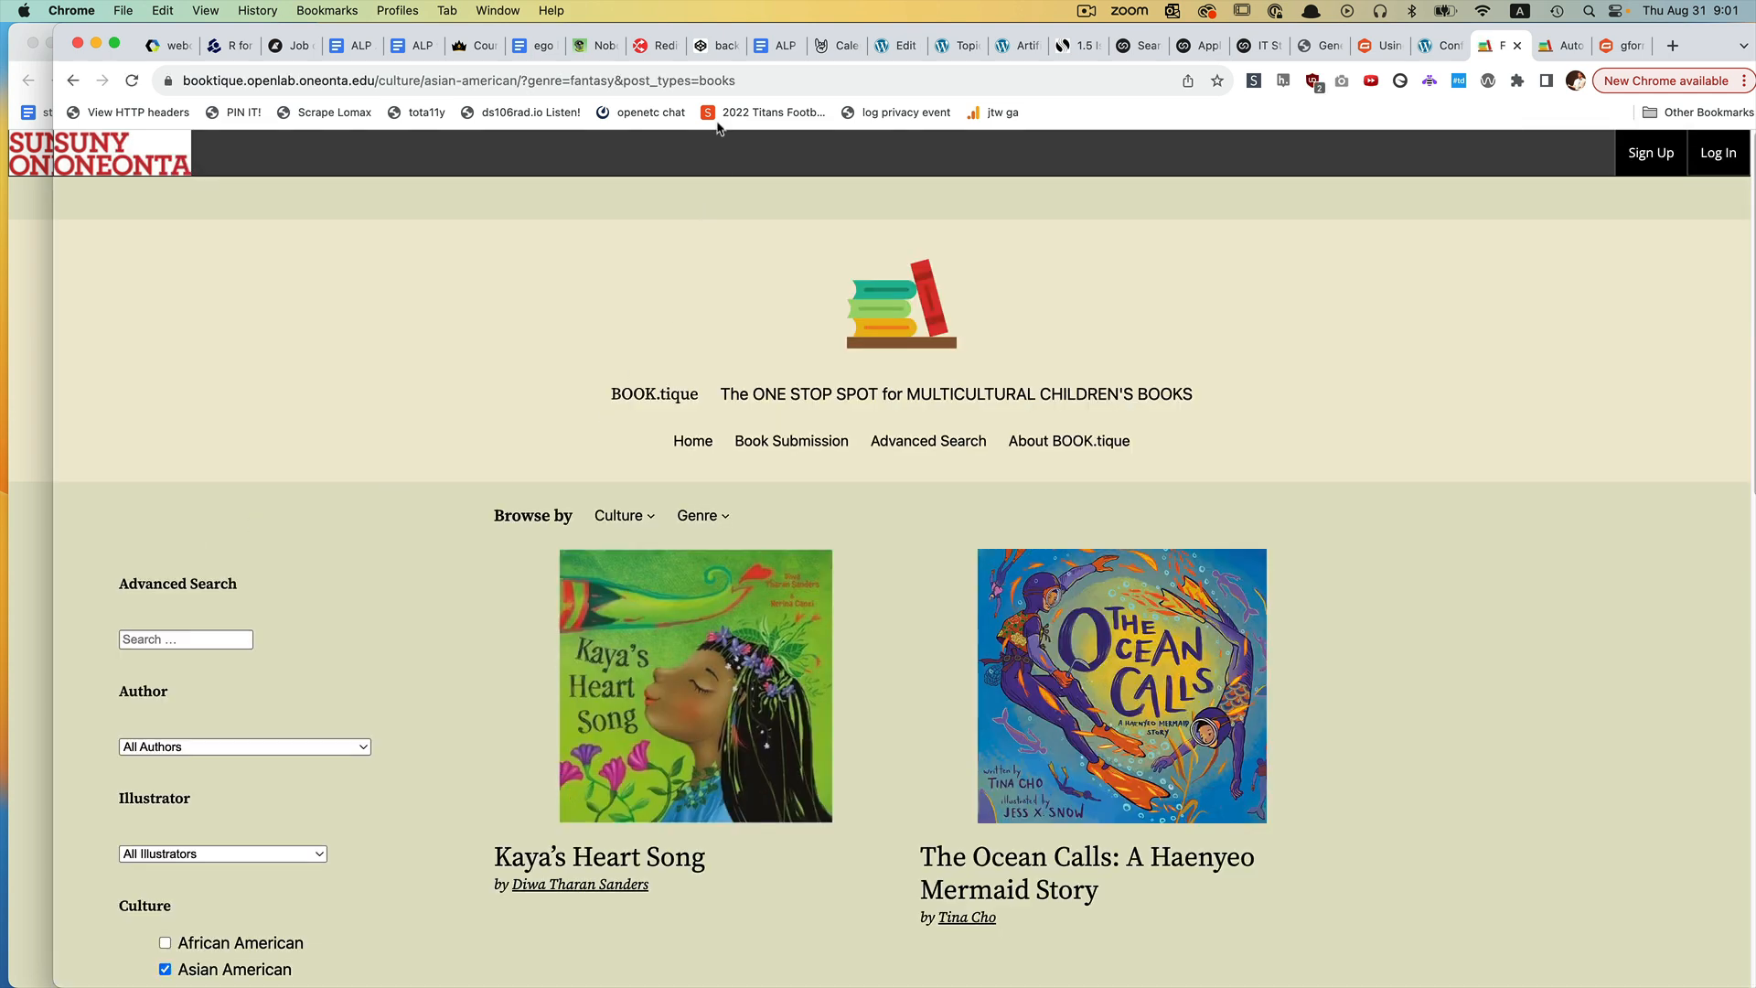
{"action": "double_click", "coordinate": [737, 73]}
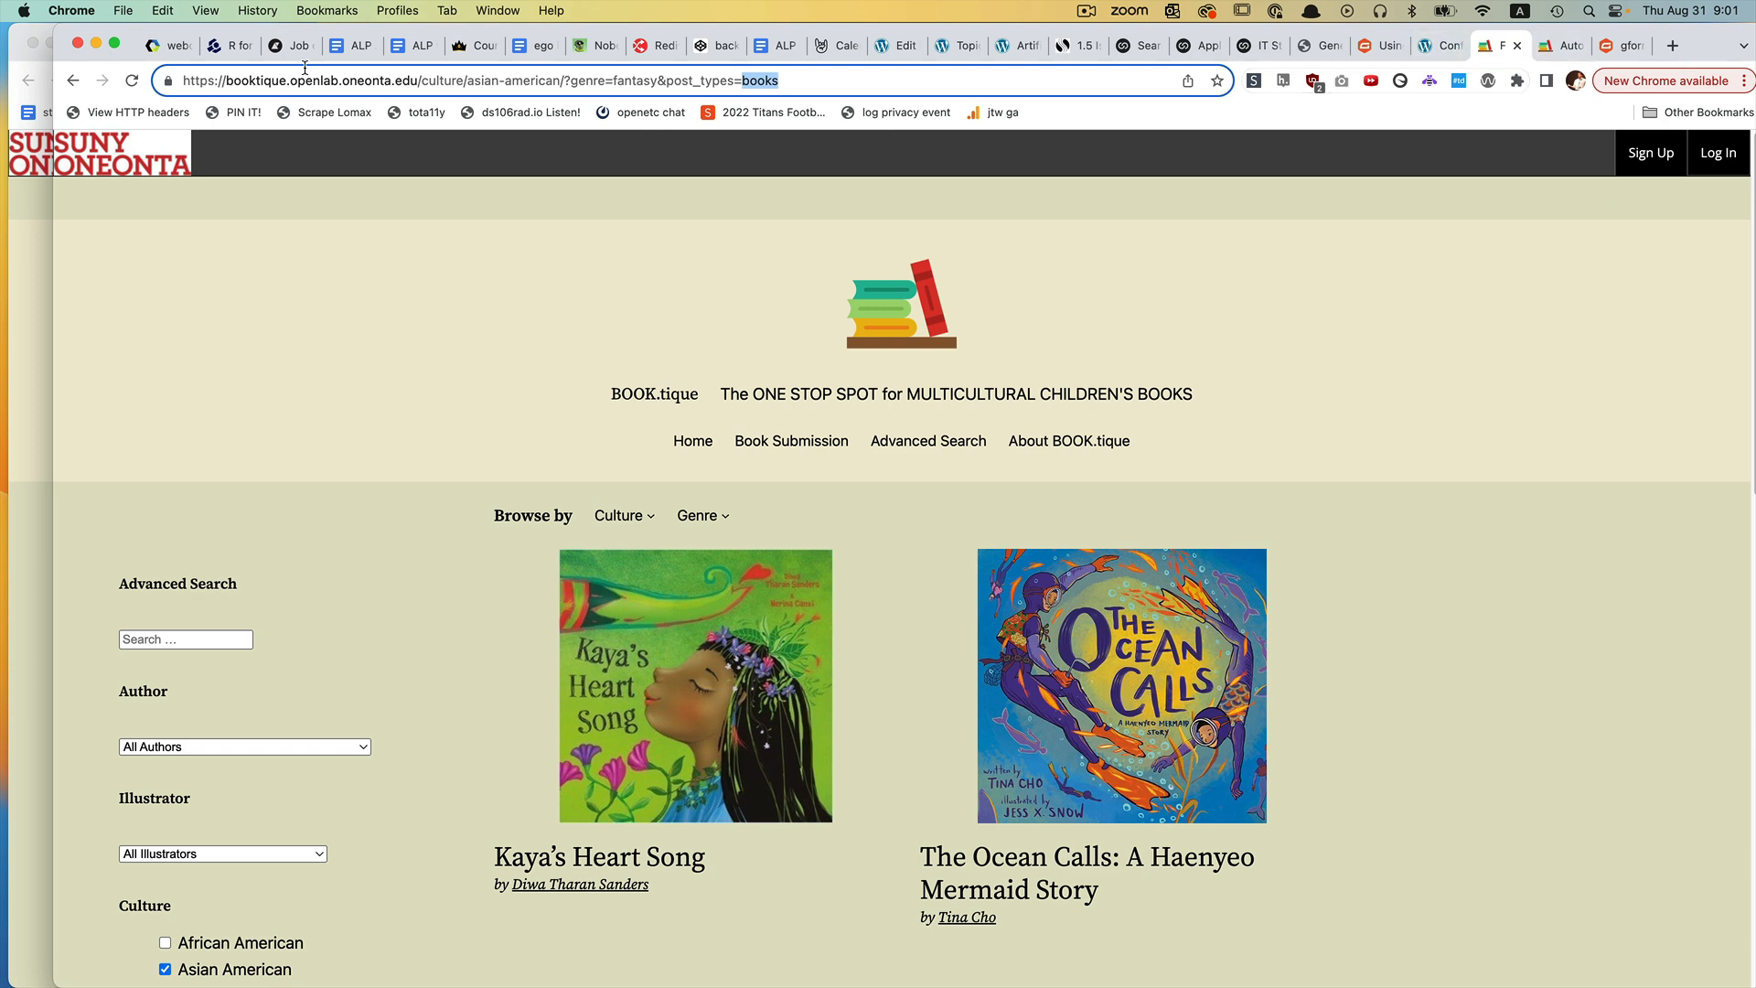
Return to the form preview, add the Biography genre to the selection and submit the form again
{"action": "left_click", "coordinate": [72, 82]}
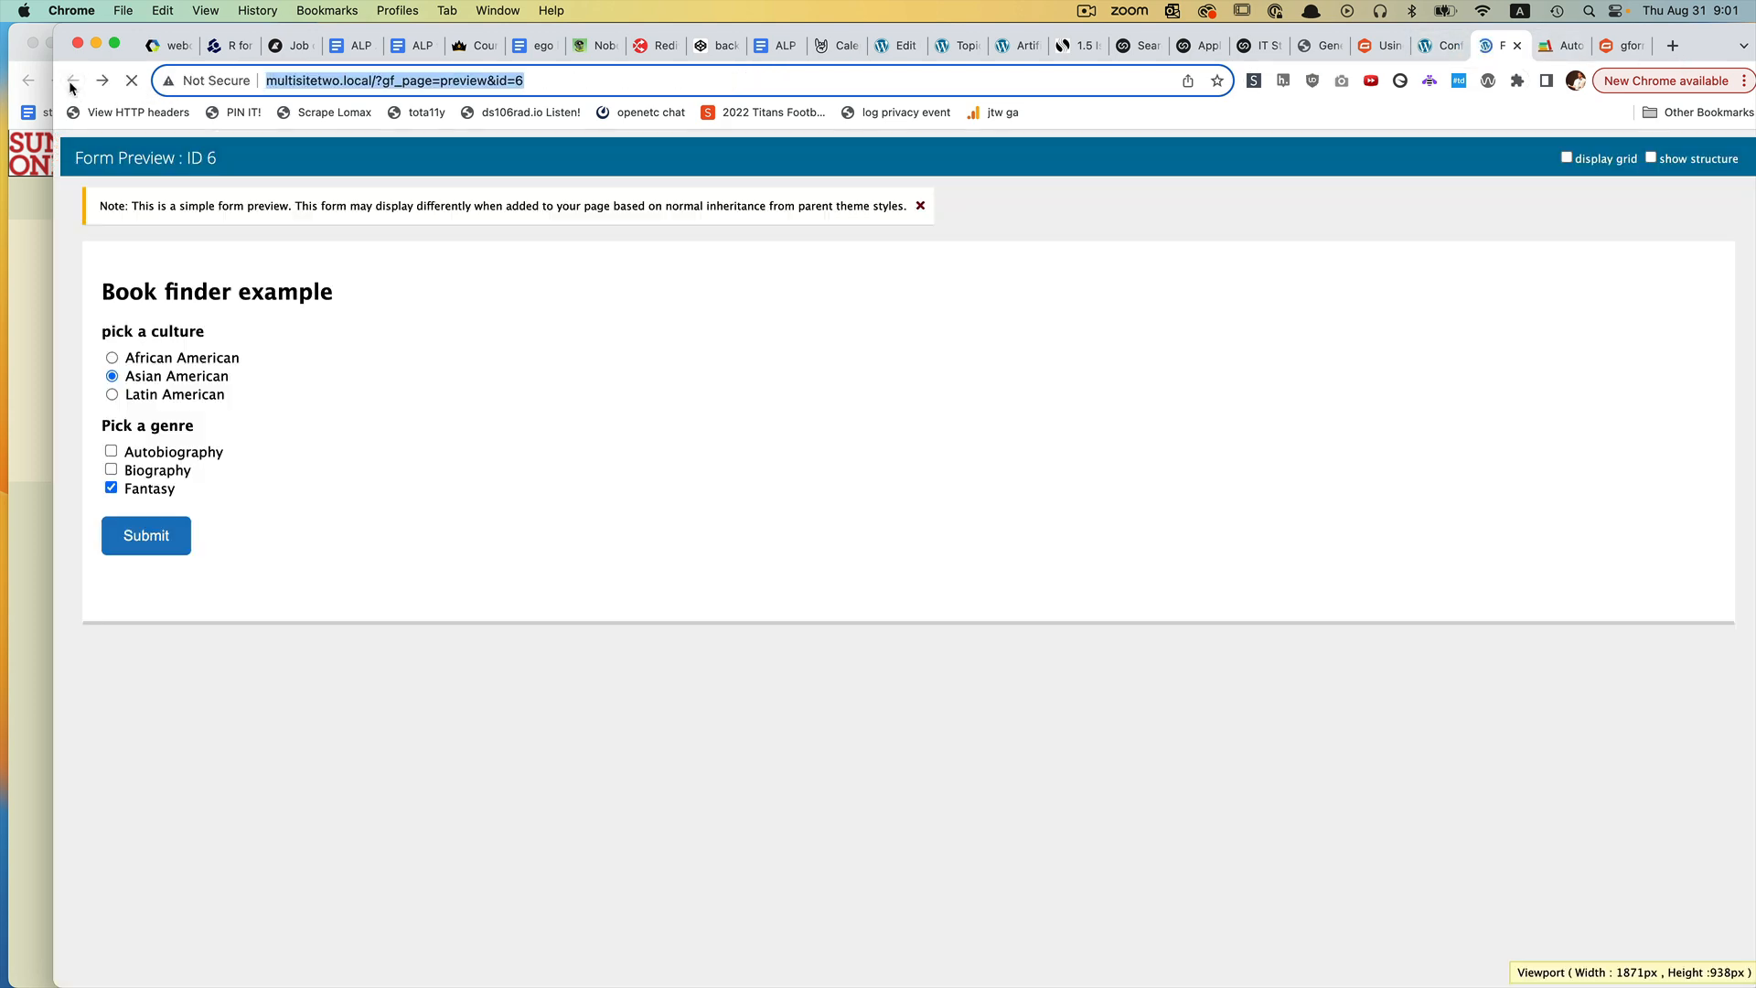
{"action": "left_click", "coordinate": [128, 471]}
{"action": "left_click", "coordinate": [150, 535]}
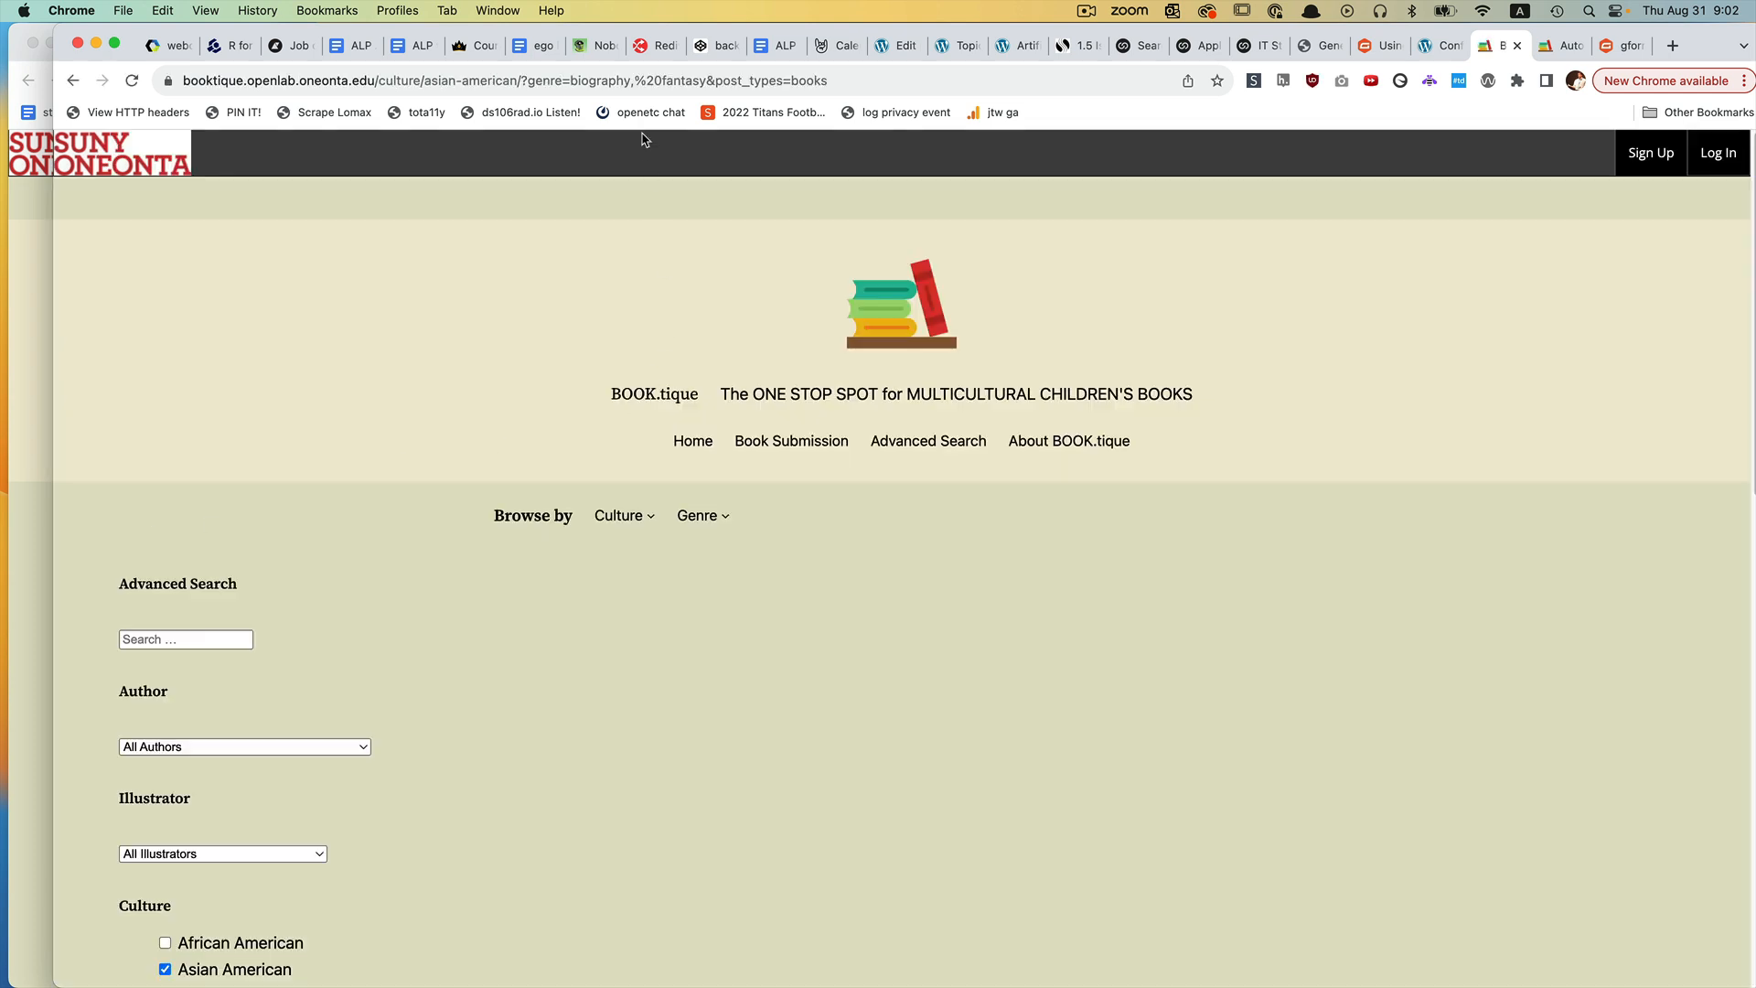
Replace ",%20" between biography and fantasy in the address with "+", load the page and check the selected filters
{"action": "left_click_drag", "start_coordinate": [662, 81], "coordinate": [635, 76]}
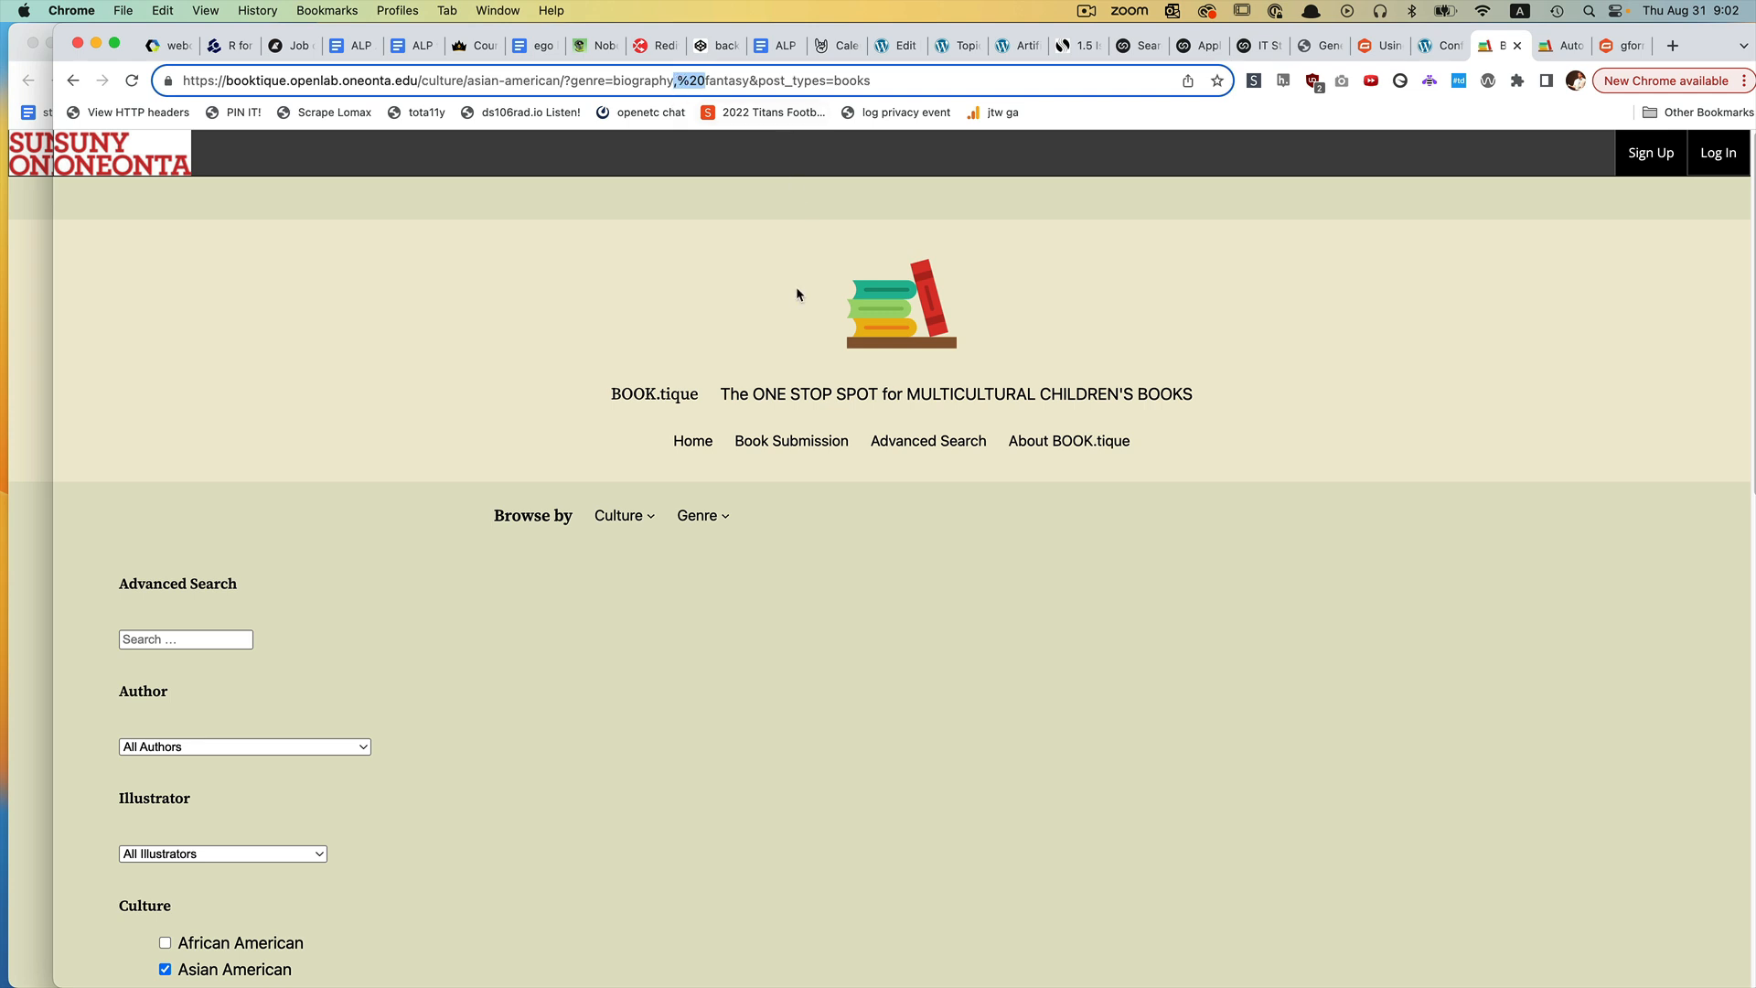
{"action": "type", "text": "+"}
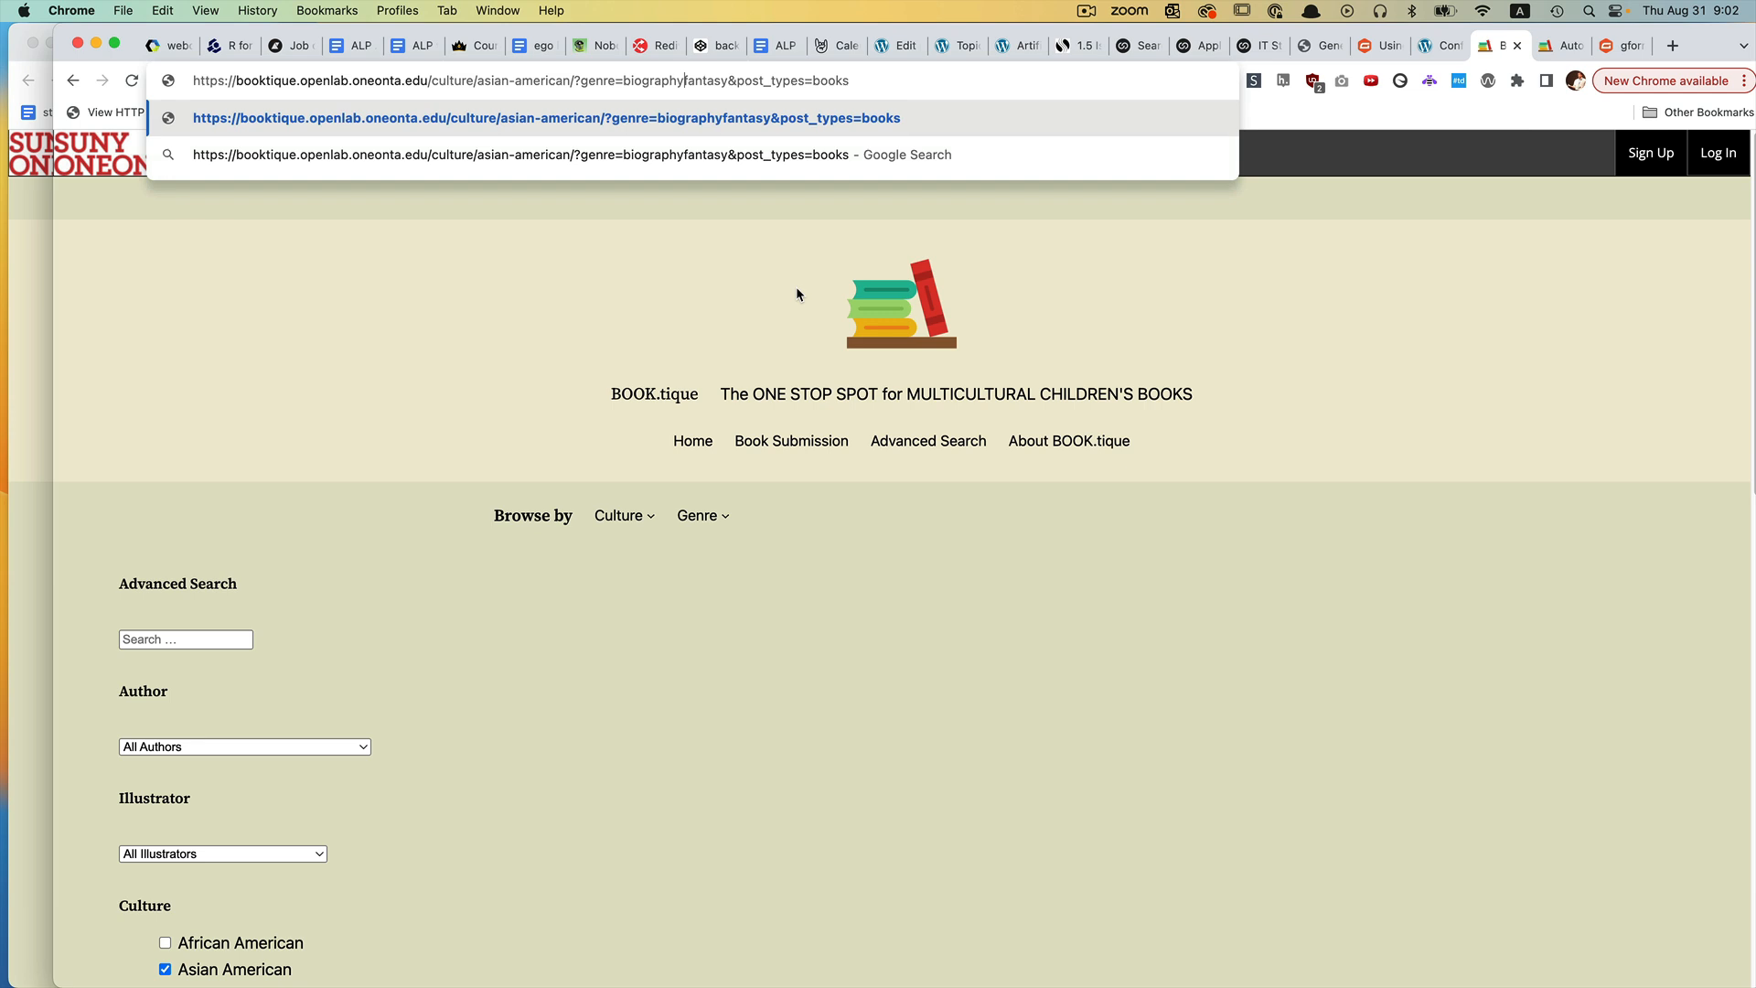
{"action": "key", "text": "Return"}
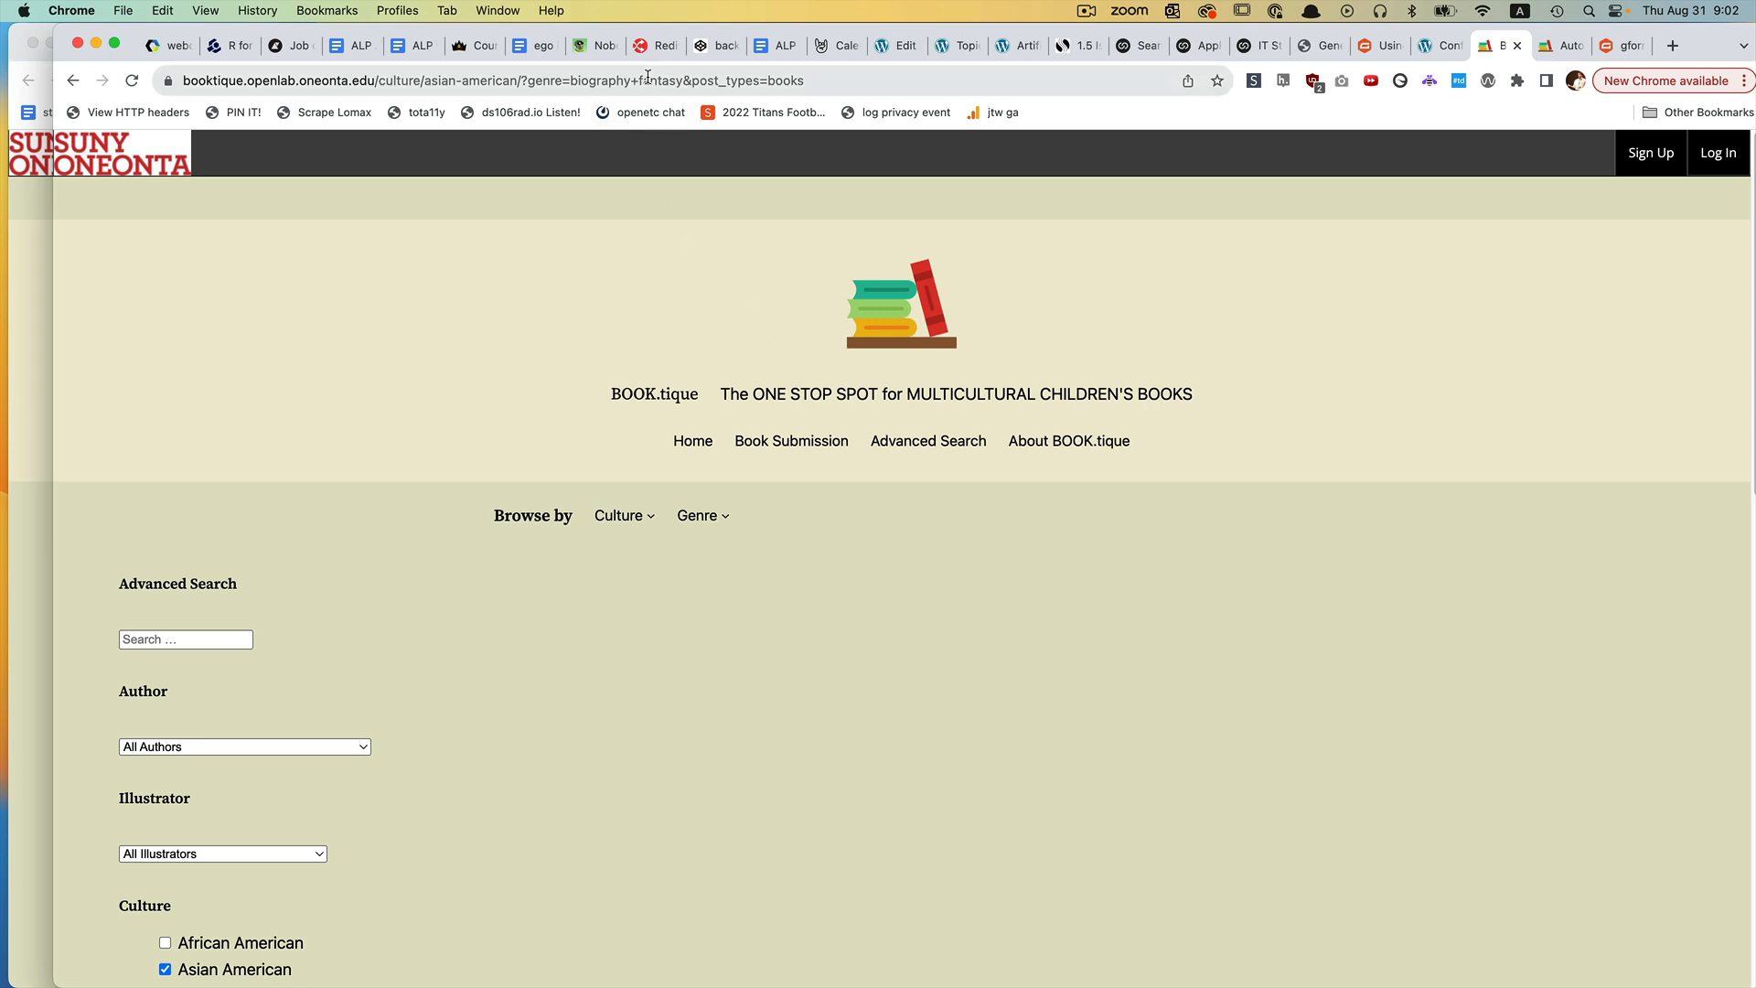
{"action": "scroll", "coordinate": [556, 425], "scroll_direction": "down", "scroll_amount": 5}
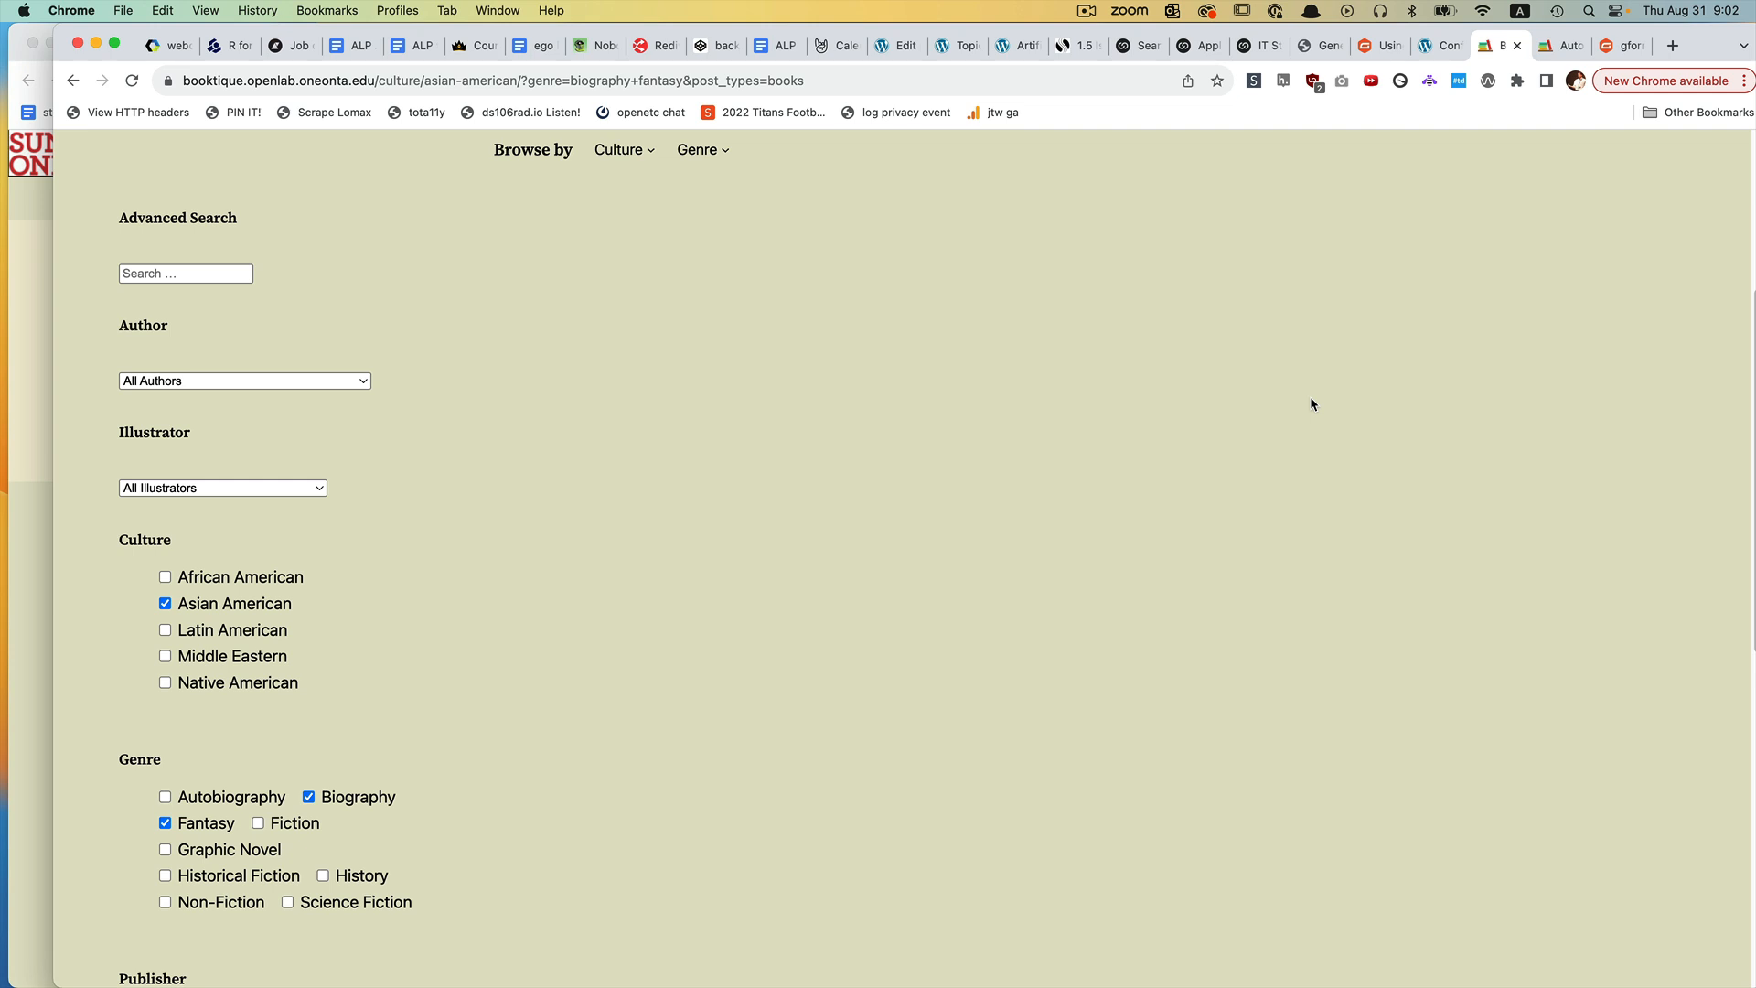
{"action": "scroll", "coordinate": [1310, 399], "scroll_direction": "up", "scroll_amount": 2}
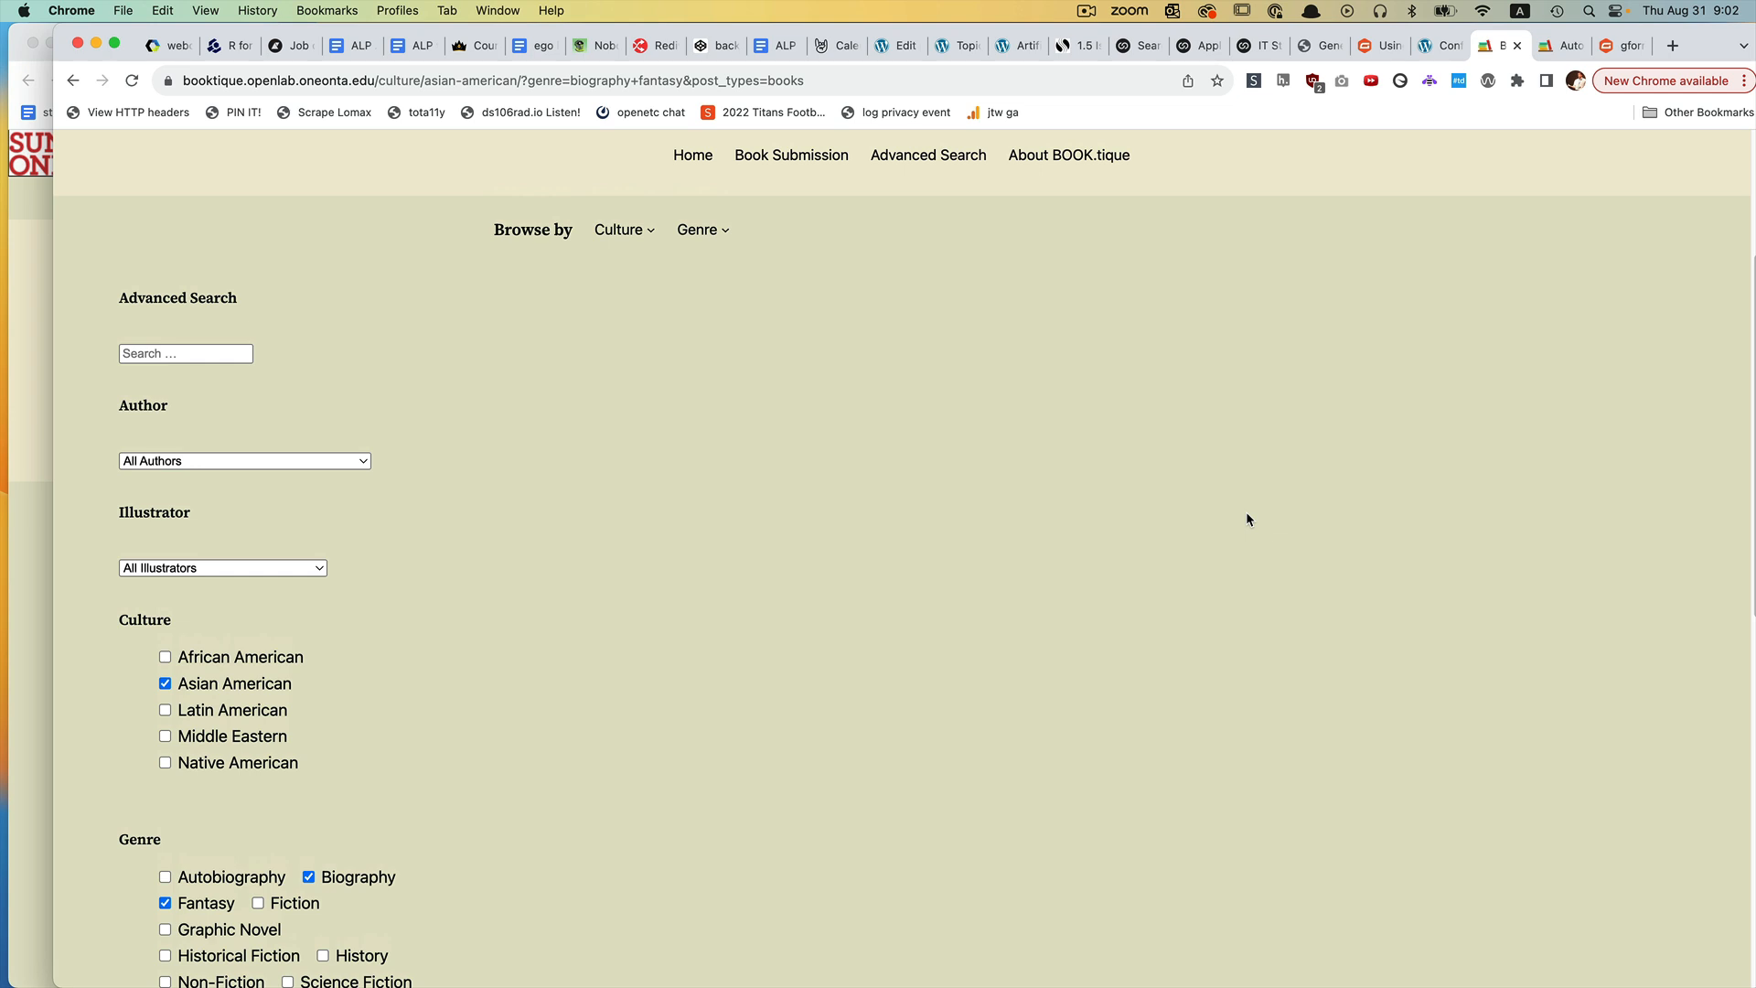
{"action": "scroll", "coordinate": [1264, 540], "scroll_direction": "up", "scroll_amount": 5}
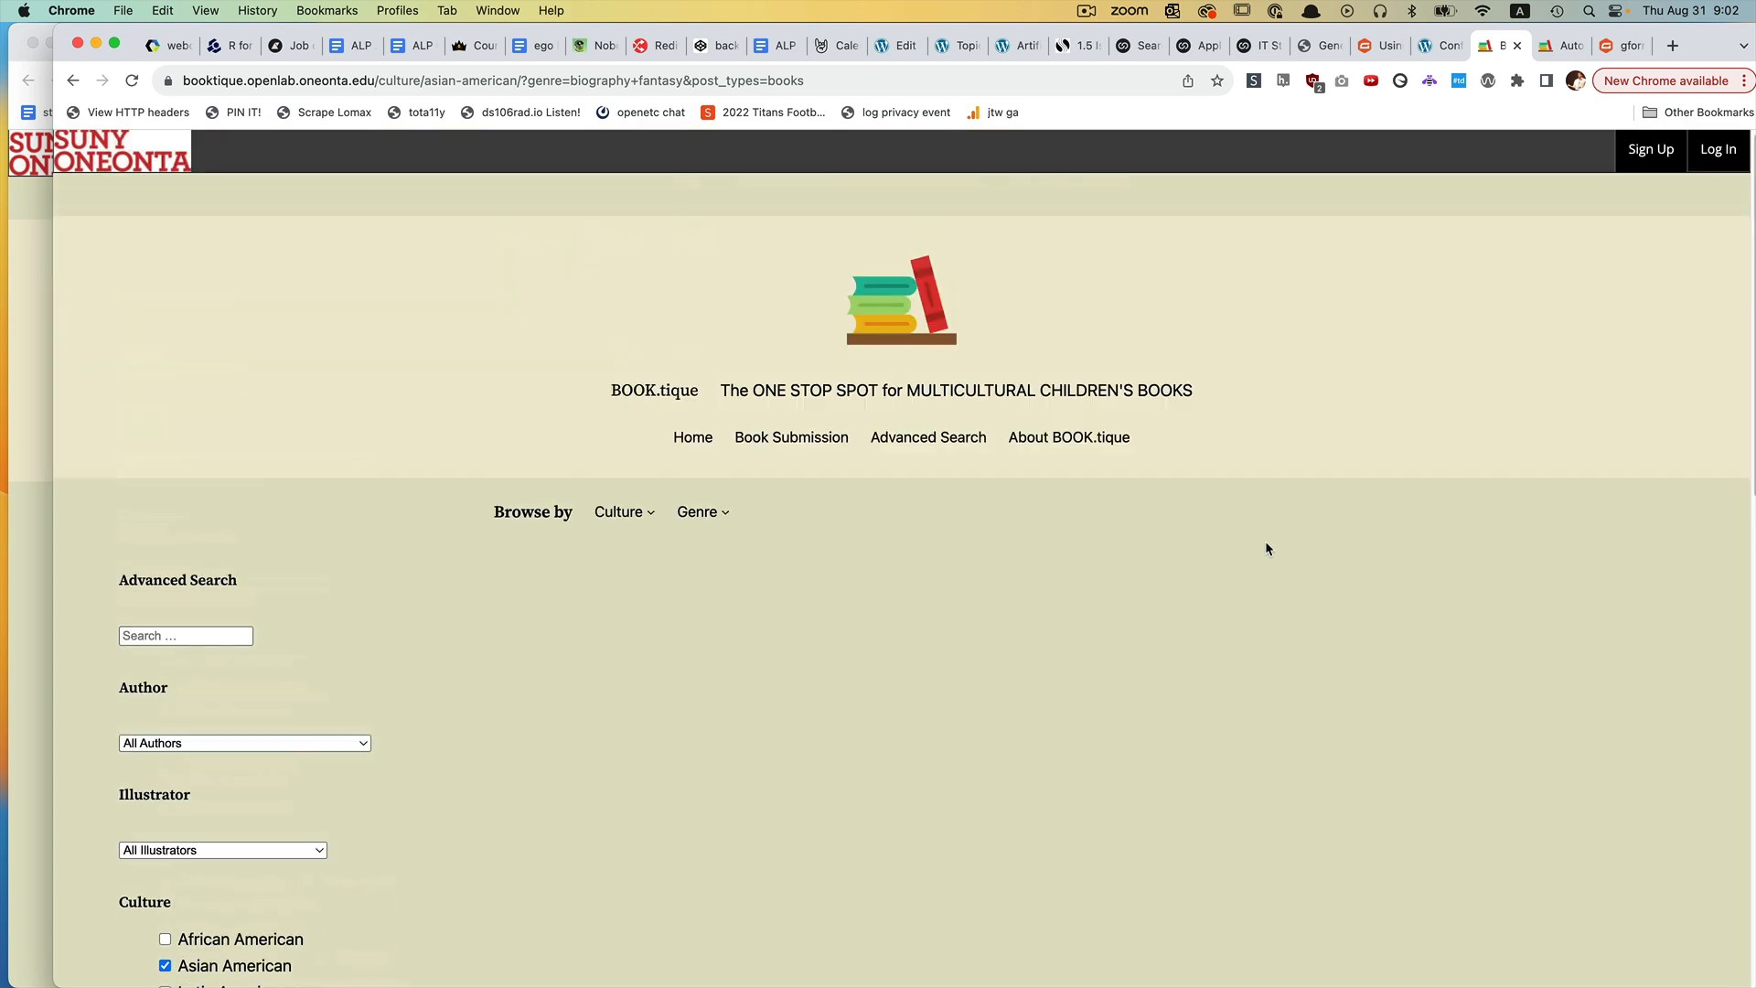
Look through the gform_merge_tag_data page of the Gravity Forms documentation, including its description and examples
{"action": "left_click", "coordinate": [1626, 45]}
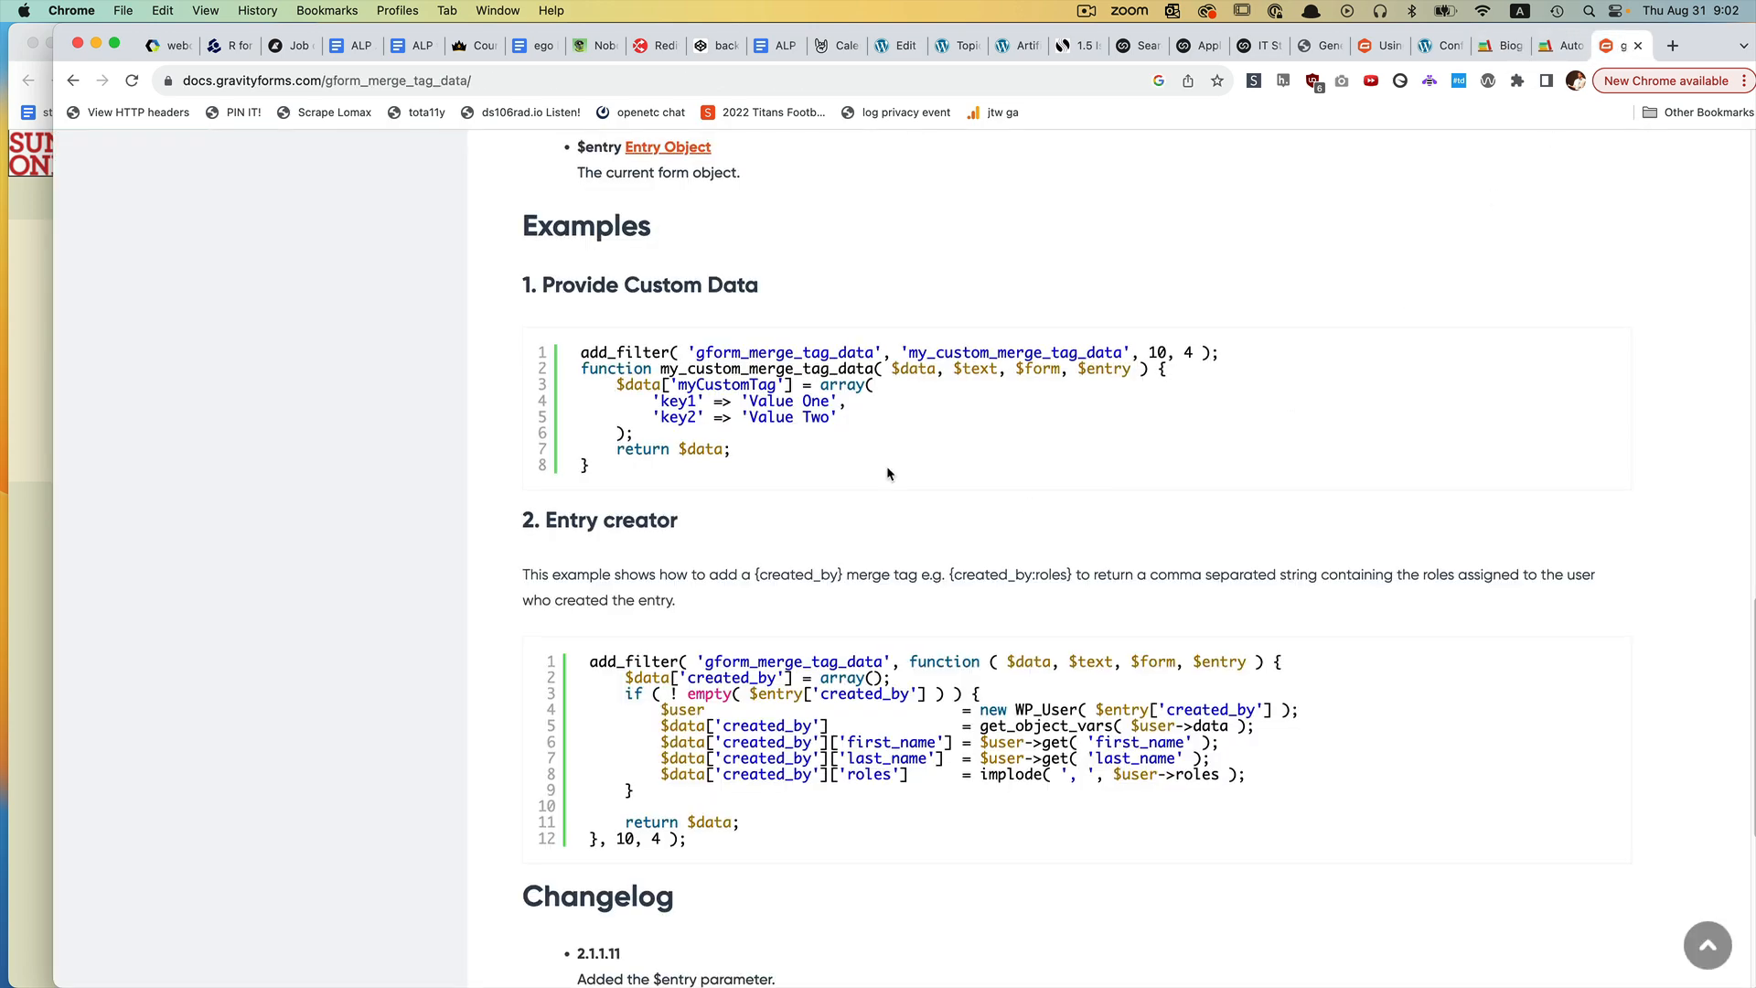
{"action": "scroll", "coordinate": [886, 473], "scroll_direction": "up", "scroll_amount": 10}
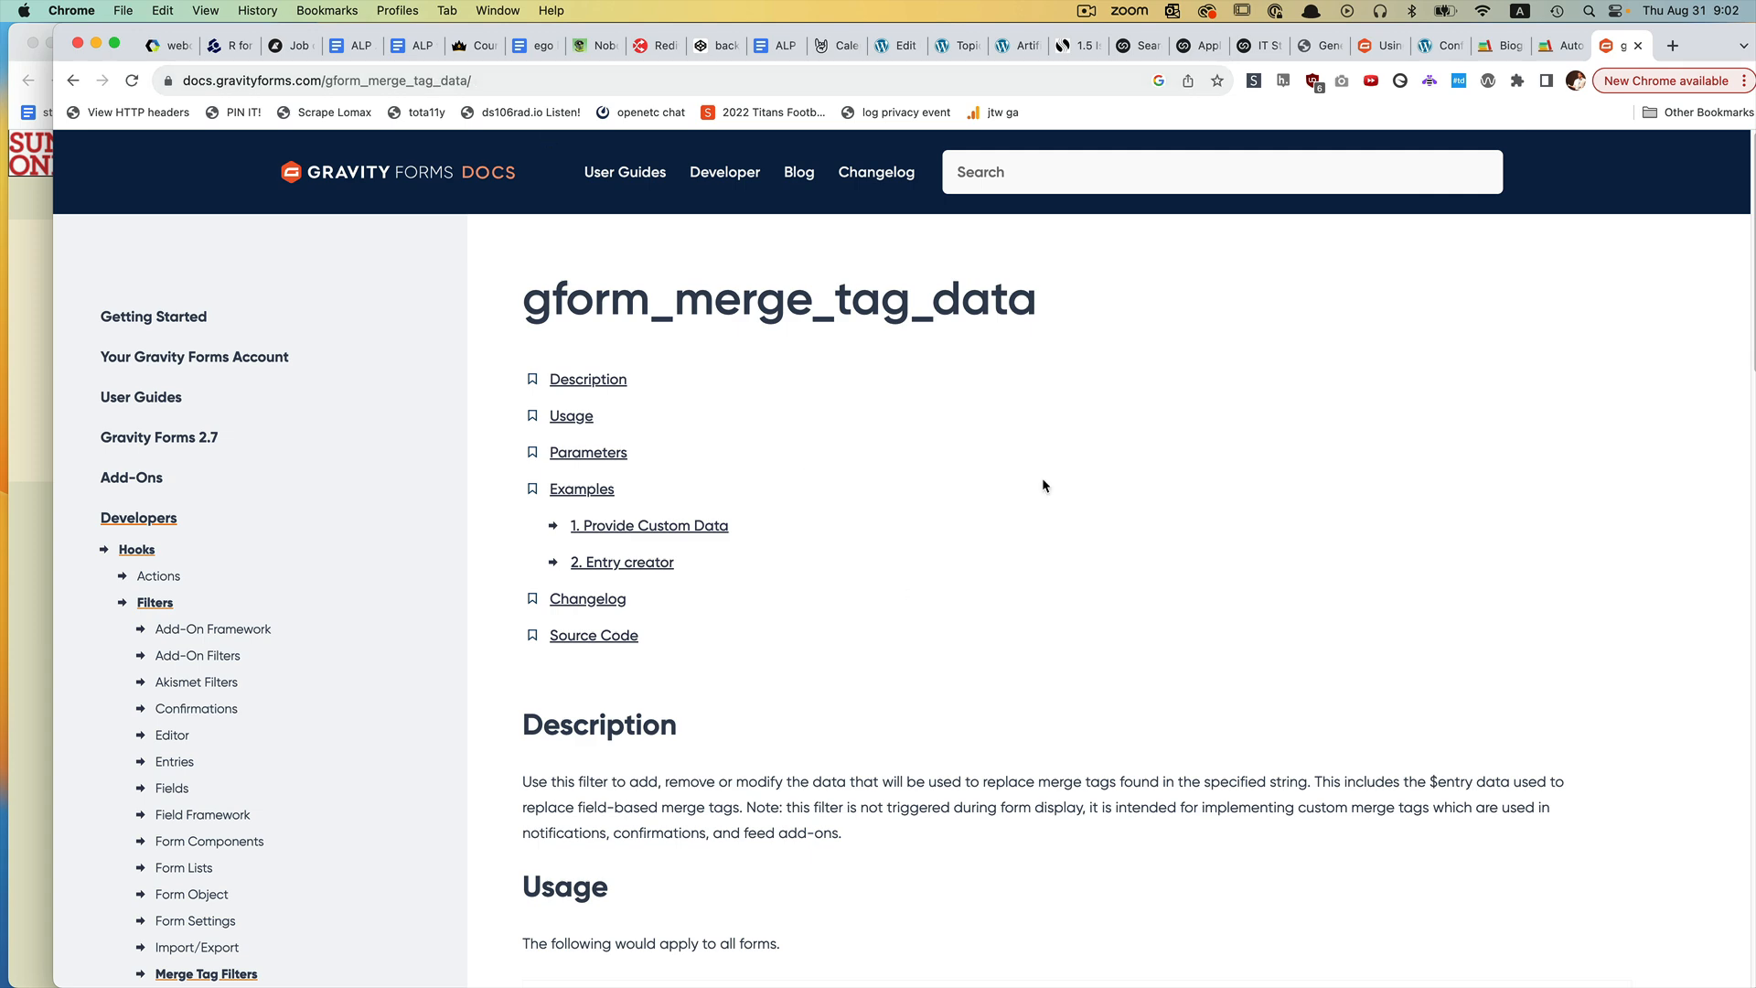
{"action": "scroll", "coordinate": [1441, 411], "scroll_direction": "down", "scroll_amount": 6}
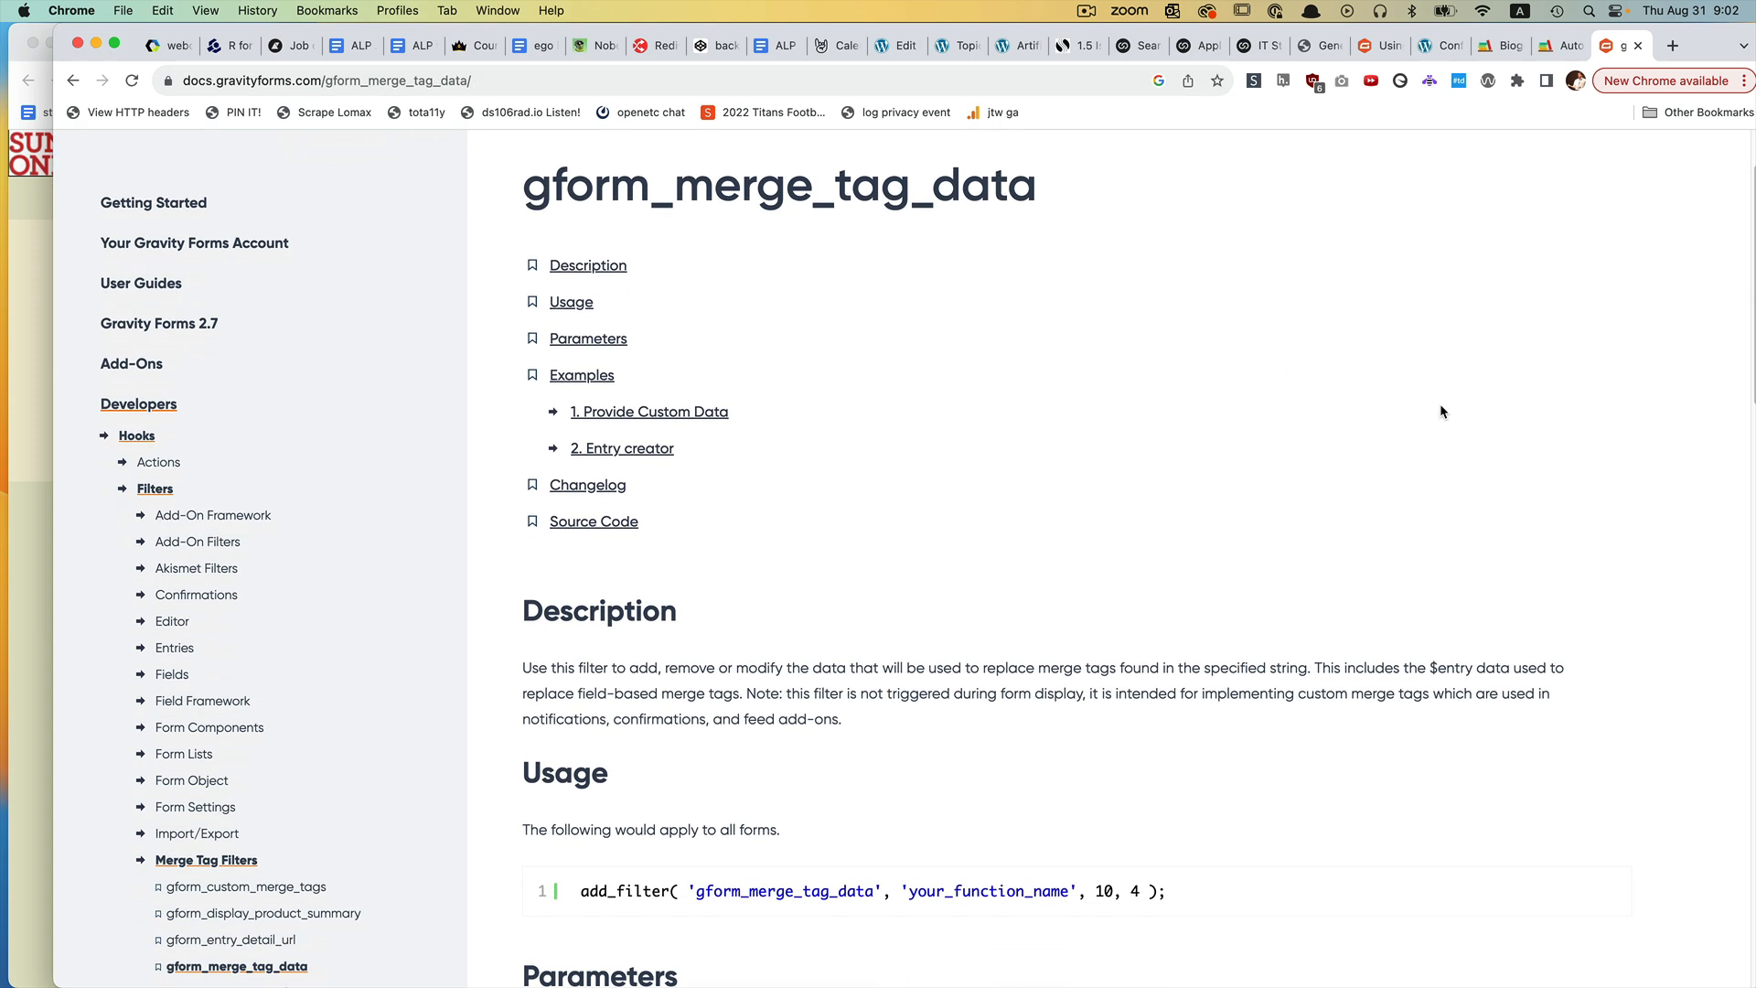